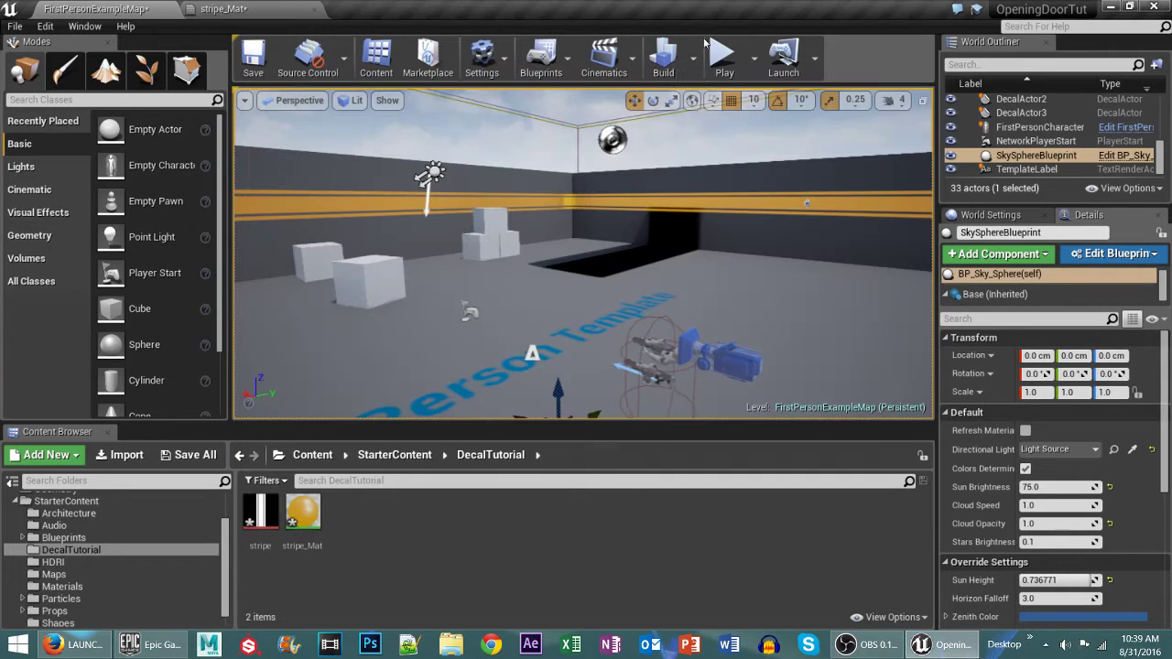
# Open the stripe texture from the DecalTutorial folder to examine it, close it and return to the level.
pyautogui.moveTo(623, 279); pyautogui.dragTo(669, 262, button='right')
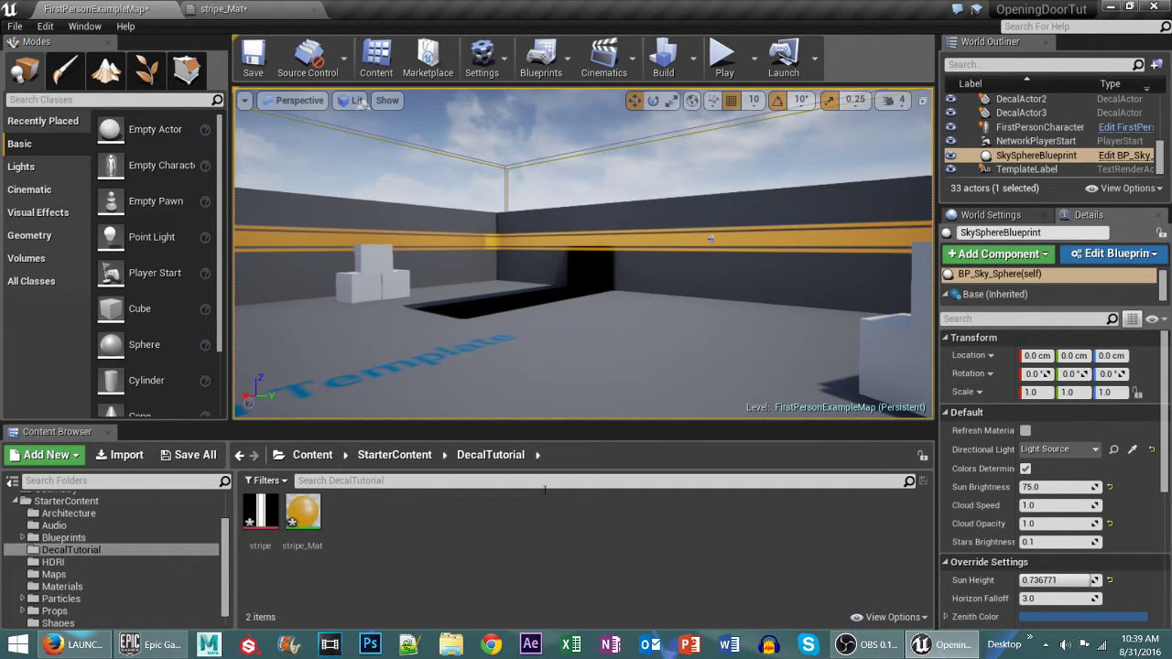
pyautogui.moveTo(263, 507)
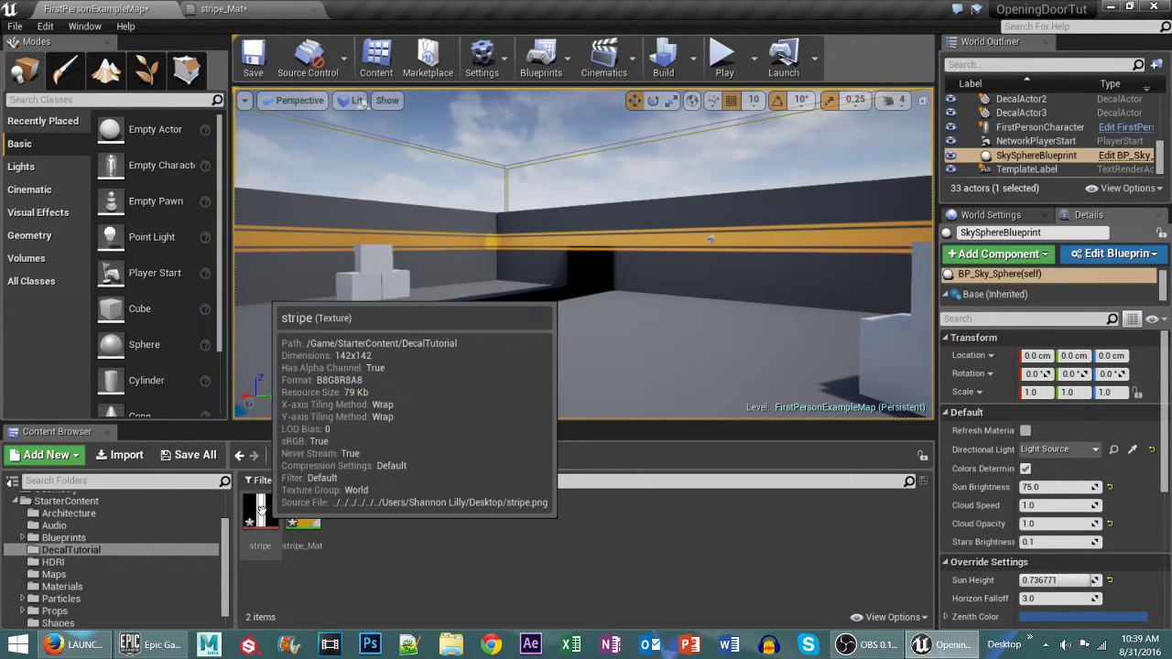
pyautogui.doubleClick(262, 509)
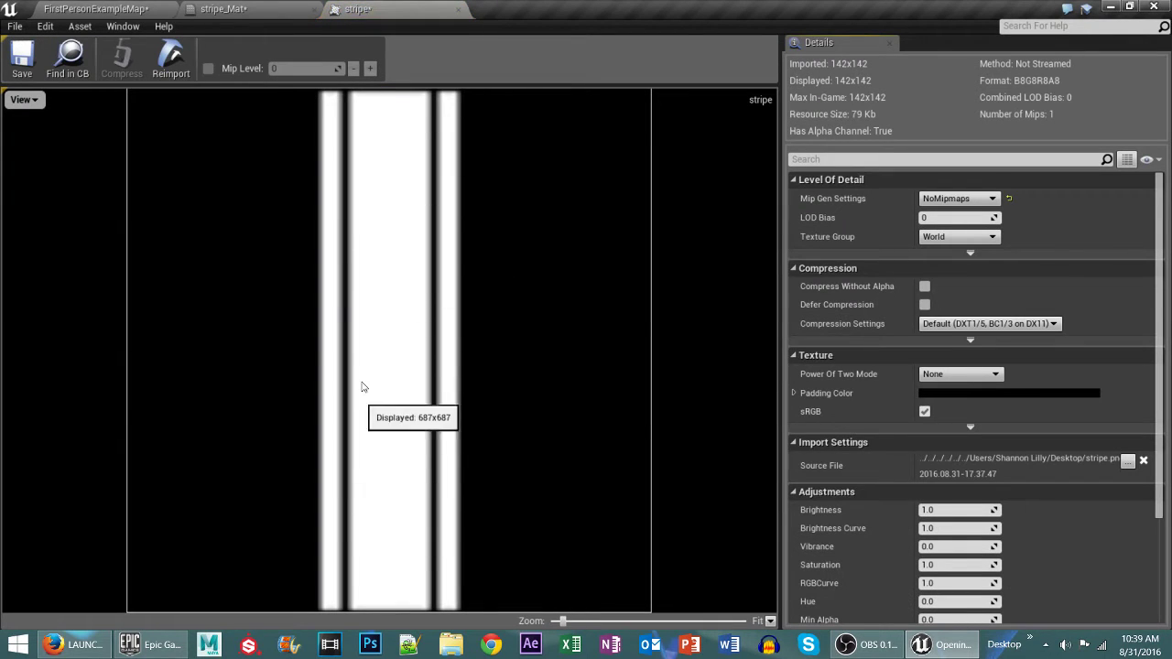
pyautogui.click(460, 9)
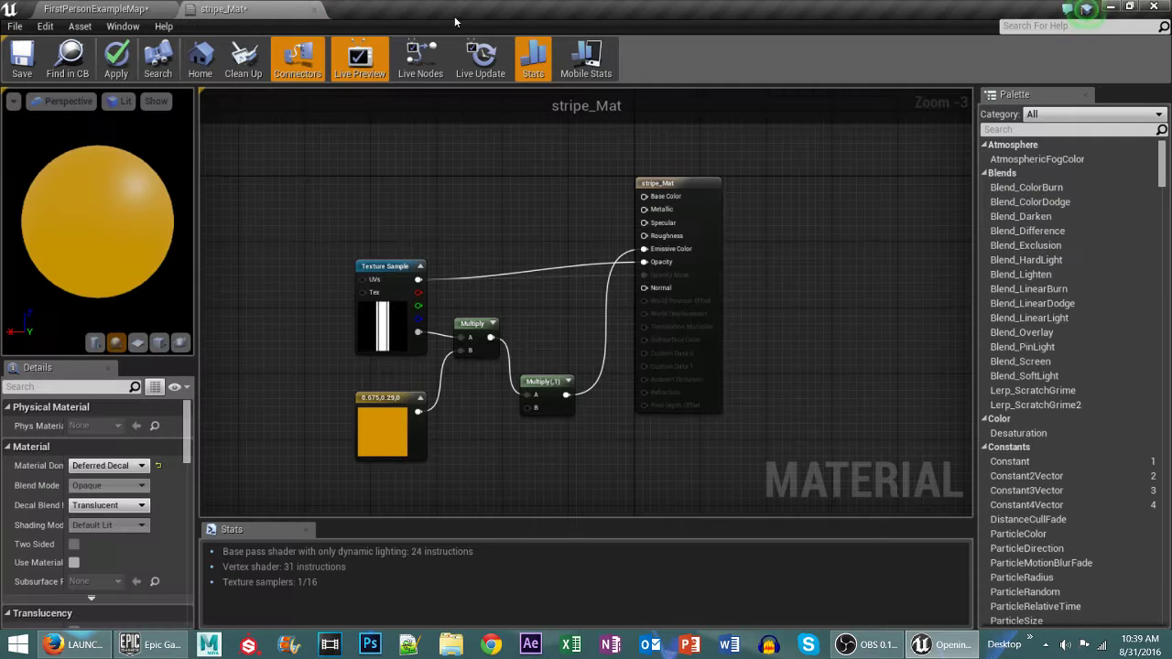
pyautogui.click(128, 9)
pyautogui.click(413, 574)
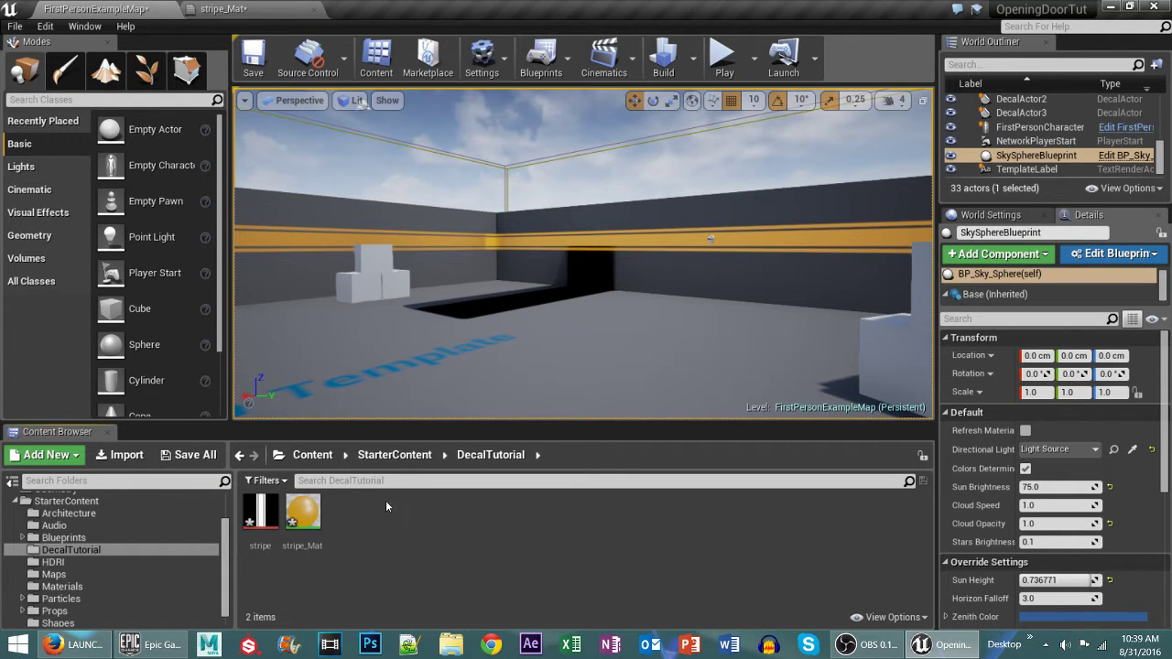
# Find the Deferred Decal actor and place one on the floor beside the Person Template text.
pyautogui.press('s')
pyautogui.moveTo(464, 346); pyautogui.dragTo(307, 375, button='right')
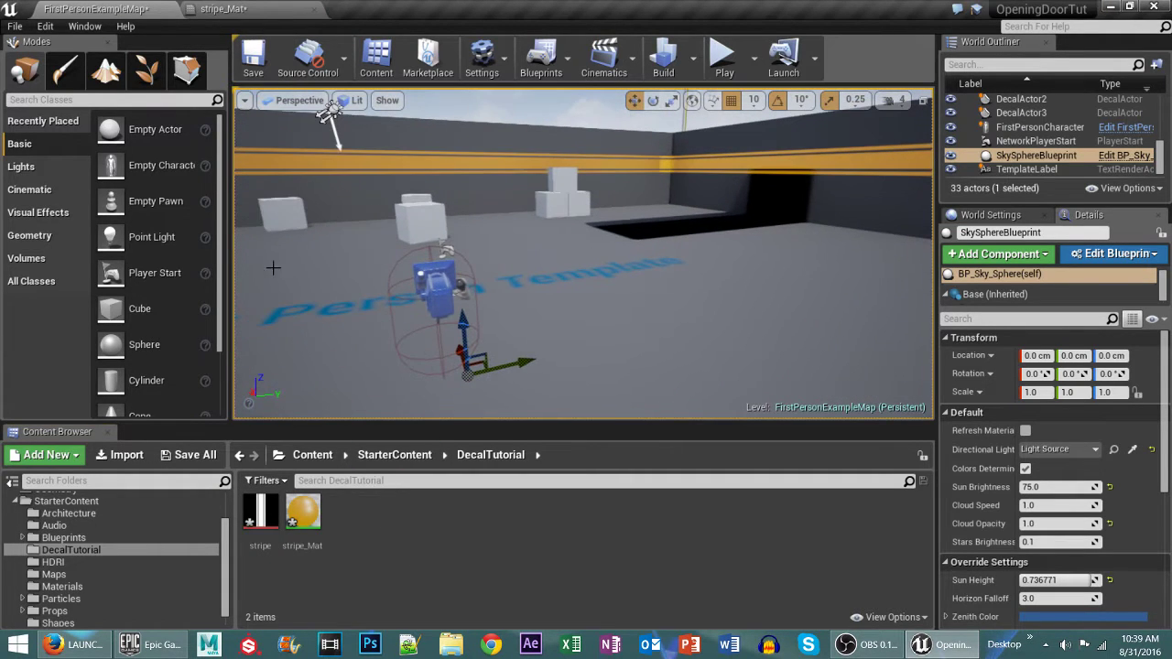
pyautogui.click(91, 99)
pyautogui.write('deca')
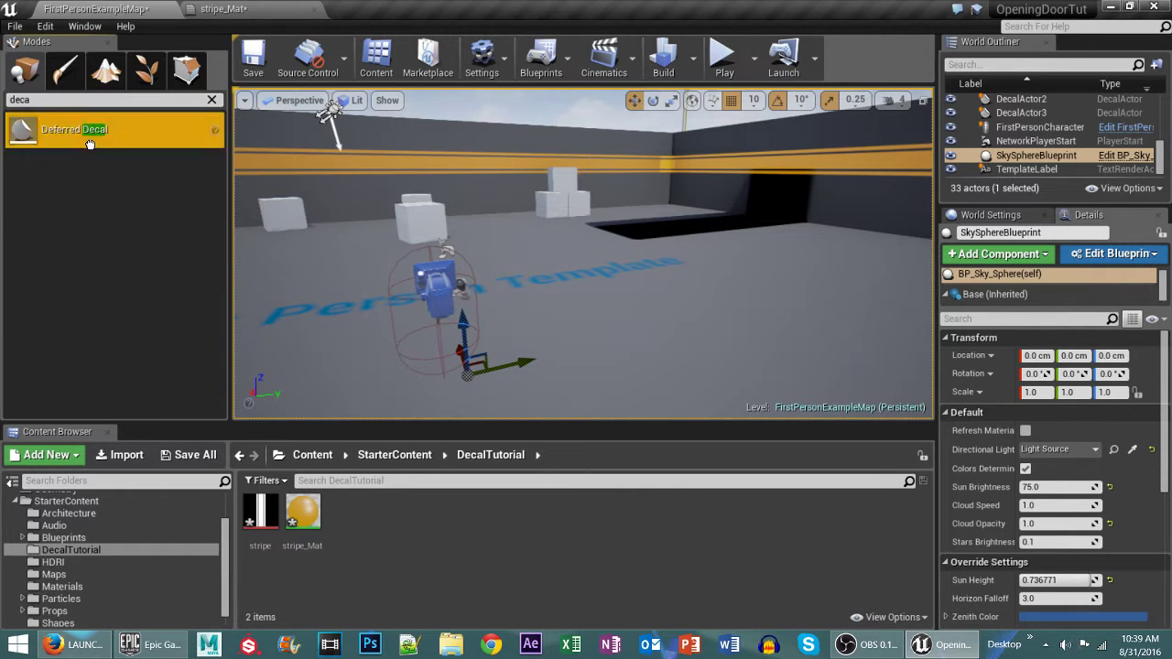
pyautogui.moveTo(90, 143); pyautogui.dragTo(623, 357)
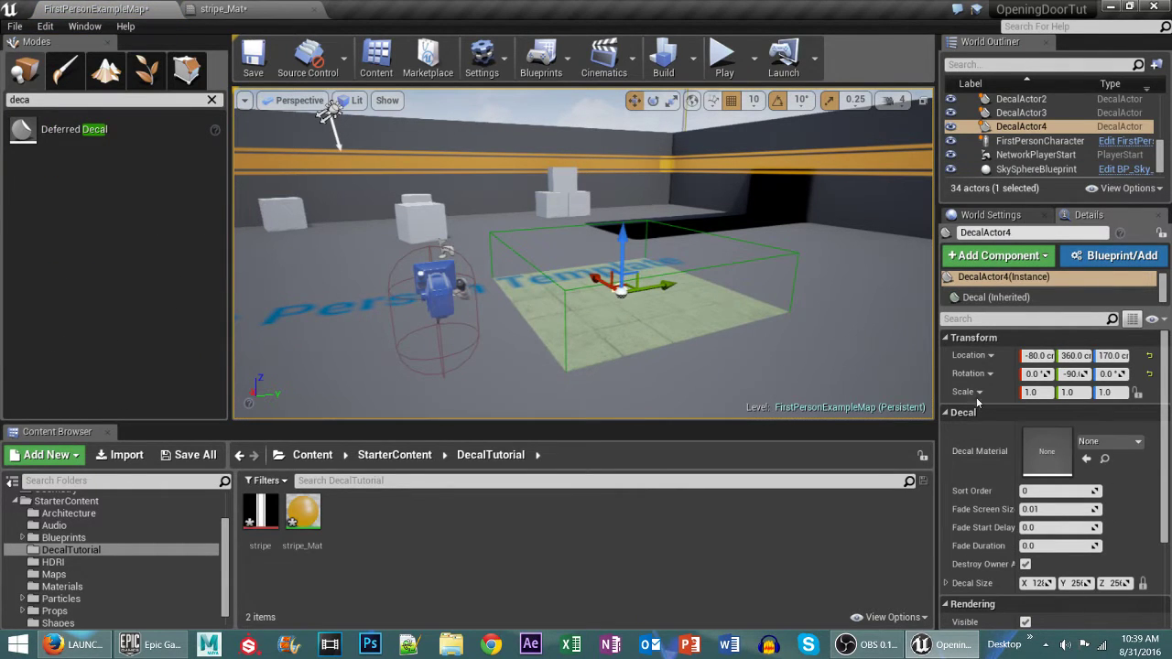
# Create a material from the stripe texture and name it stripe-tut.
pyautogui.click(261, 509)
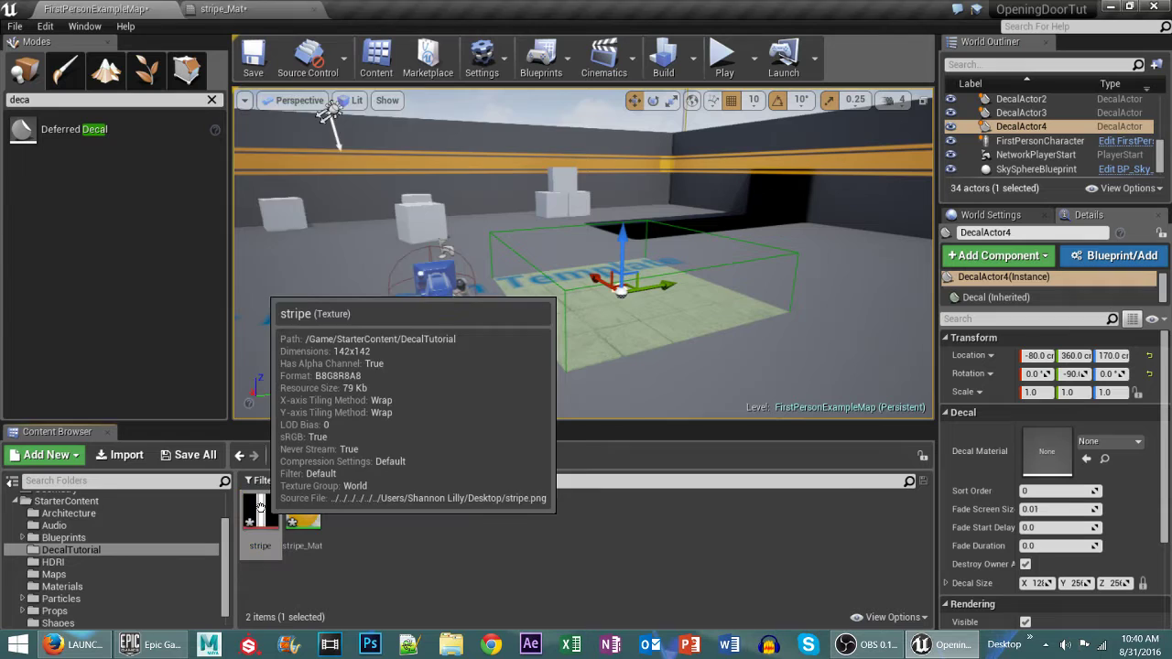
pyautogui.rightClick(261, 509)
pyautogui.click(357, 101)
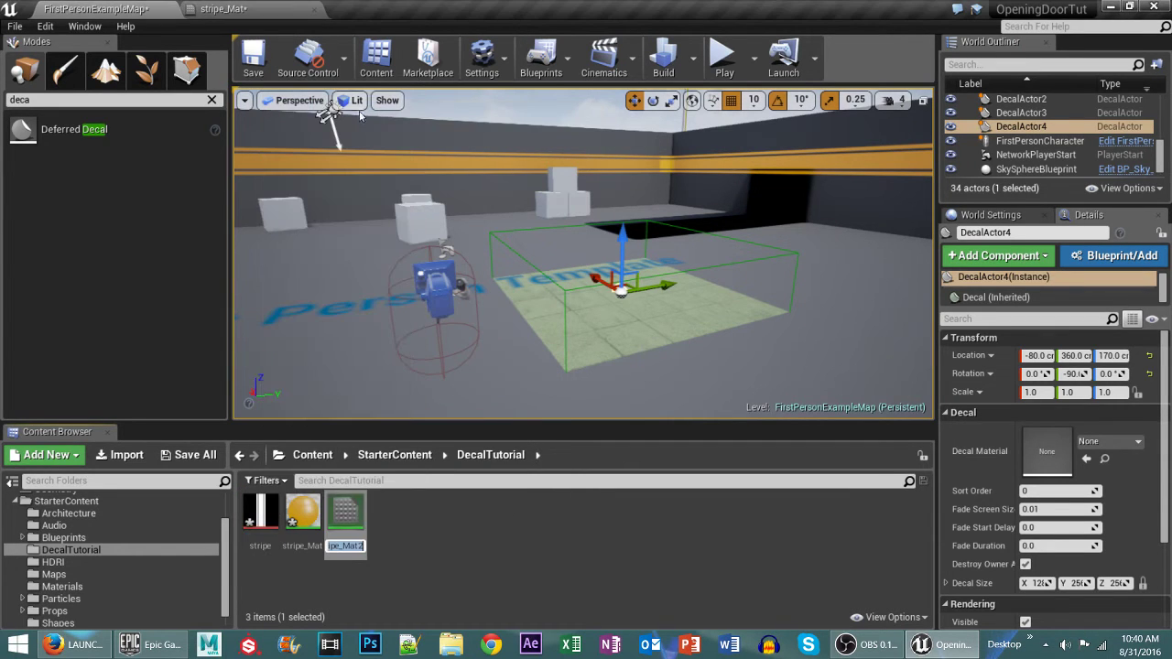
pyautogui.write('stripe')
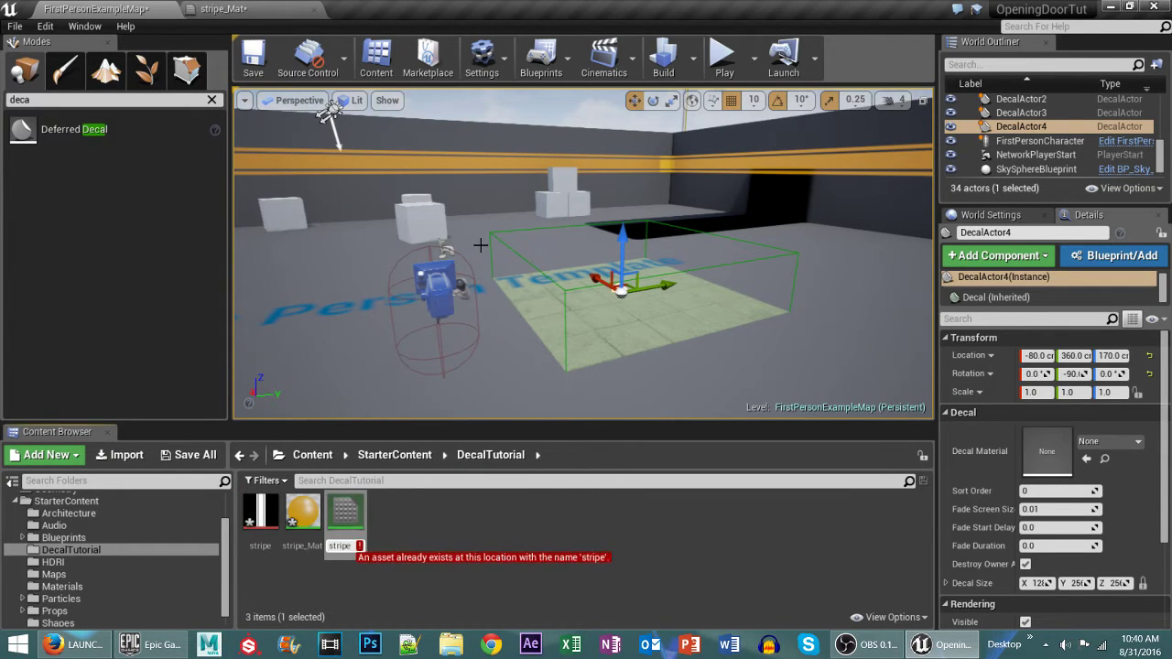
pyautogui.write('-tut')
pyautogui.press('Return')
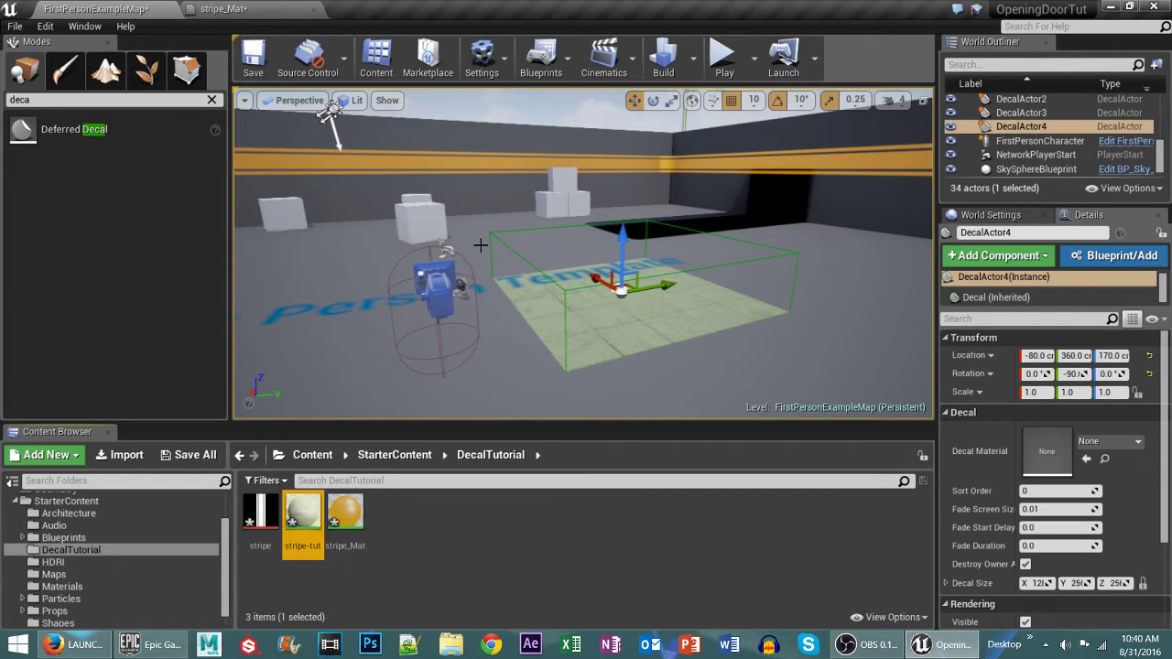
# In the stripe-tut material, disconnect the Texture Sample from Base Color and connect its main output to Opacity.
pyautogui.doubleClick(306, 505)
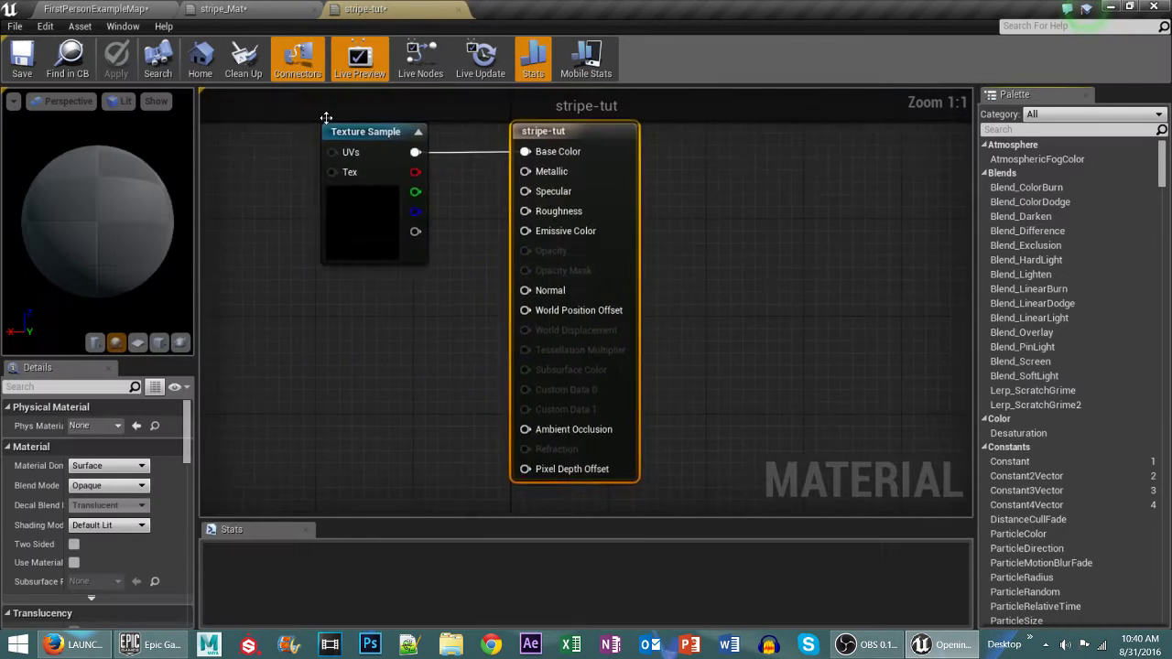
pyautogui.moveTo(468, 197); pyautogui.dragTo(352, 216)
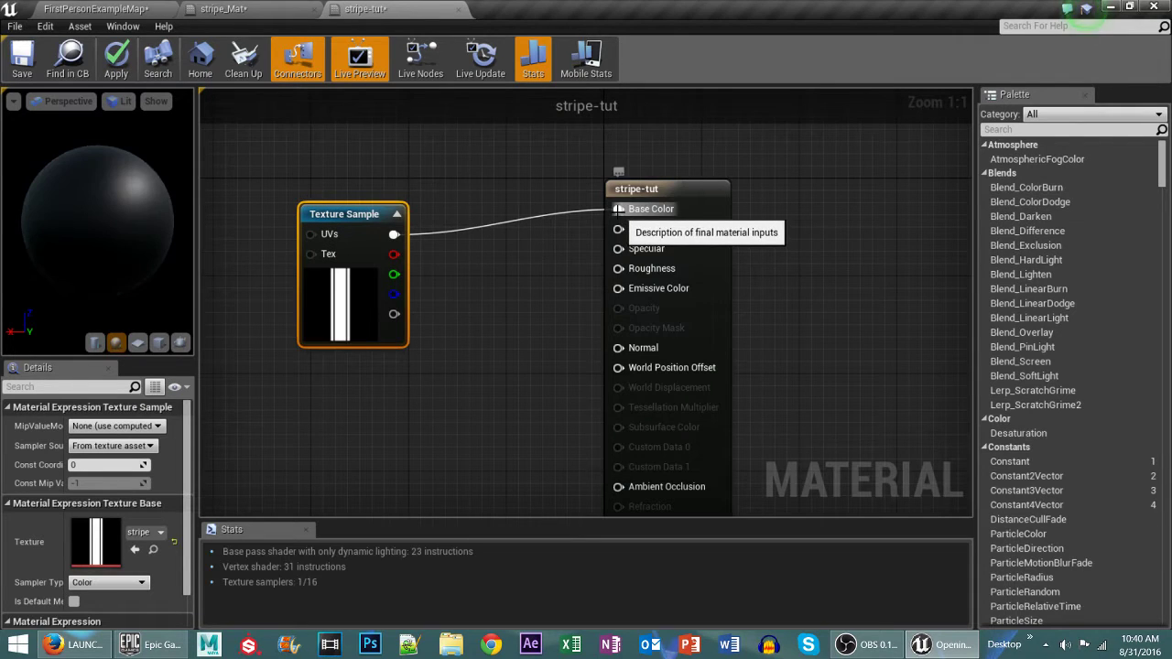
pyautogui.rightClick(618, 209)
pyautogui.click(664, 230)
pyautogui.moveTo(665, 231); pyautogui.dragTo(691, 172, button='right')
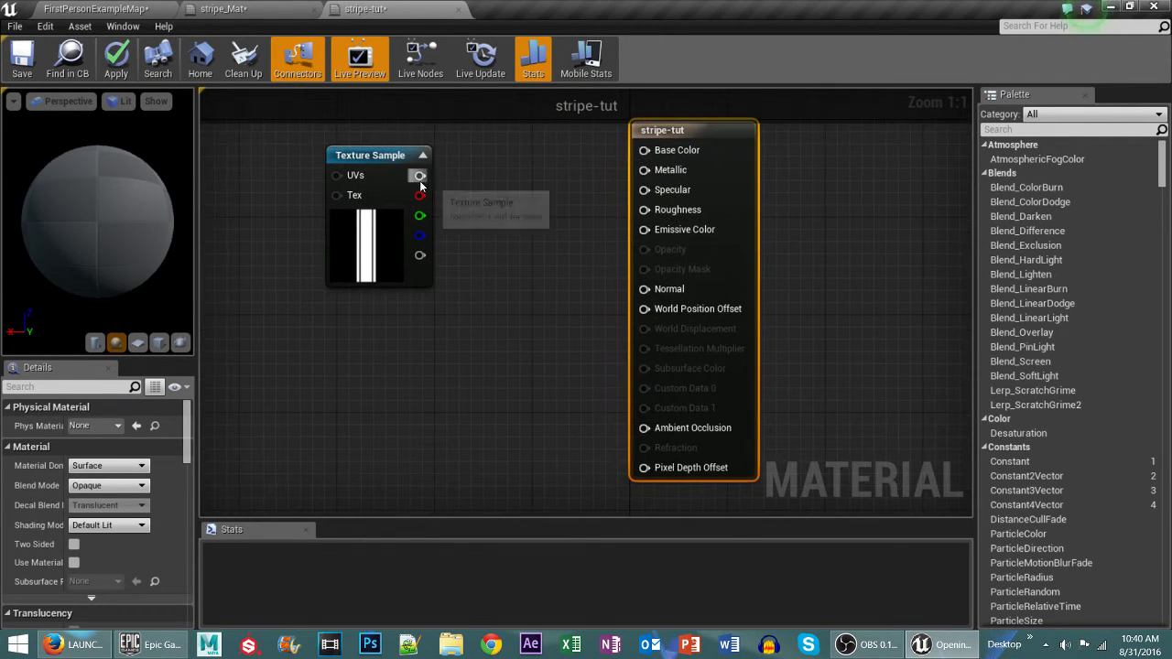
pyautogui.moveTo(419, 175); pyautogui.dragTo(642, 247)
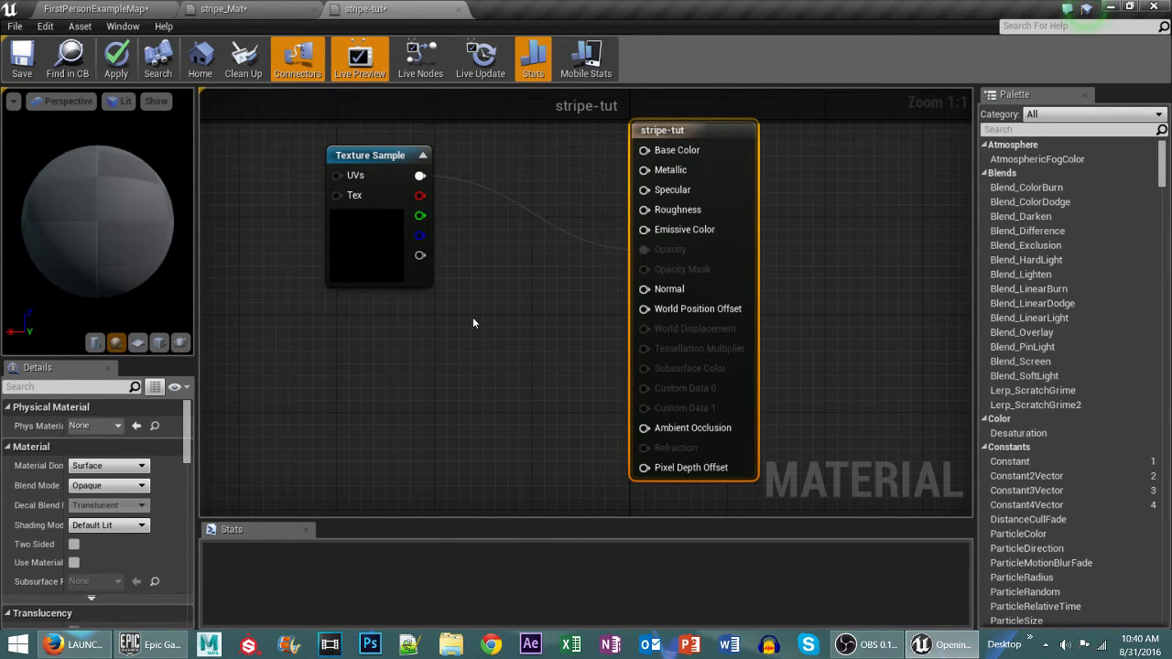
# Apply the material changes and assign stripe-tut as the decal material of the new floor decal.
pyautogui.click(117, 61)
pyautogui.click(96, 8)
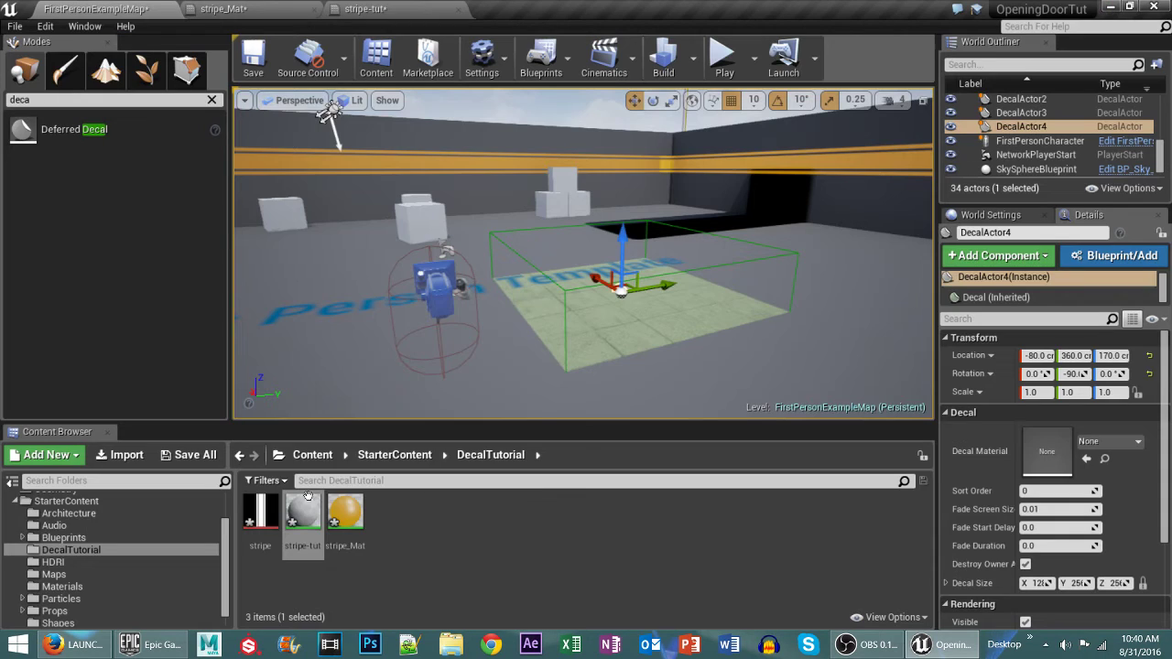
pyautogui.moveTo(303, 511); pyautogui.dragTo(1047, 450)
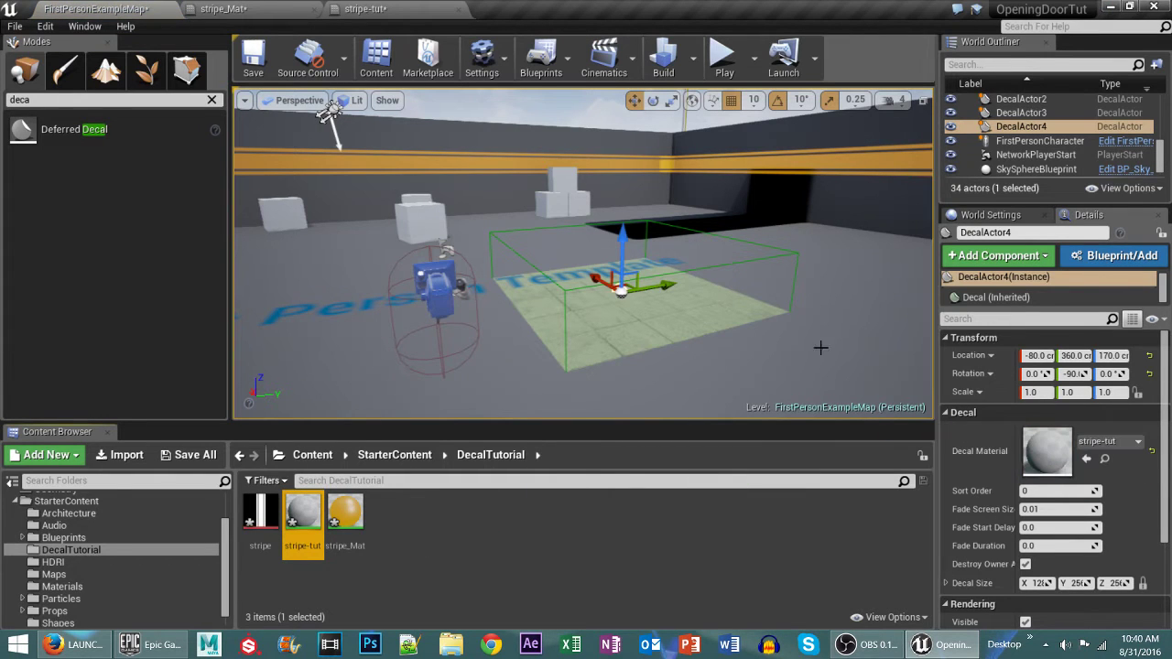
pyautogui.moveTo(717, 248); pyautogui.dragTo(682, 252, button='right')
pyautogui.press('f')
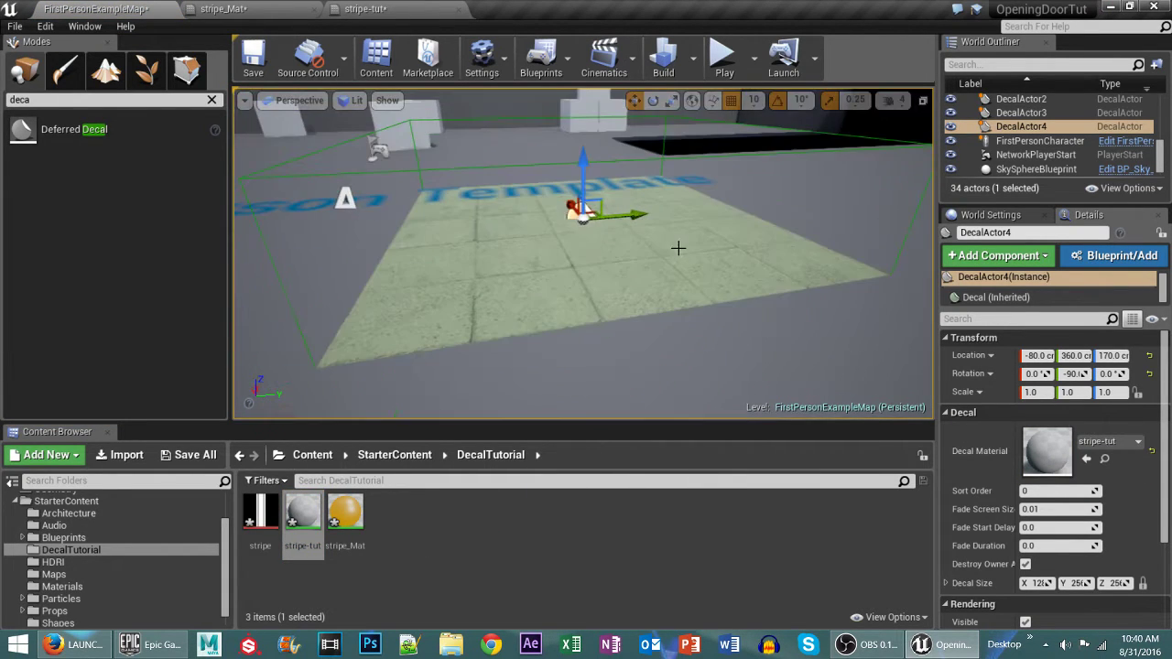
pyautogui.keyDown('alt'); pyautogui.moveTo(678, 248); pyautogui.dragTo(729, 253); pyautogui.keyUp('alt')
pyautogui.scroll(-5, 729, 253)
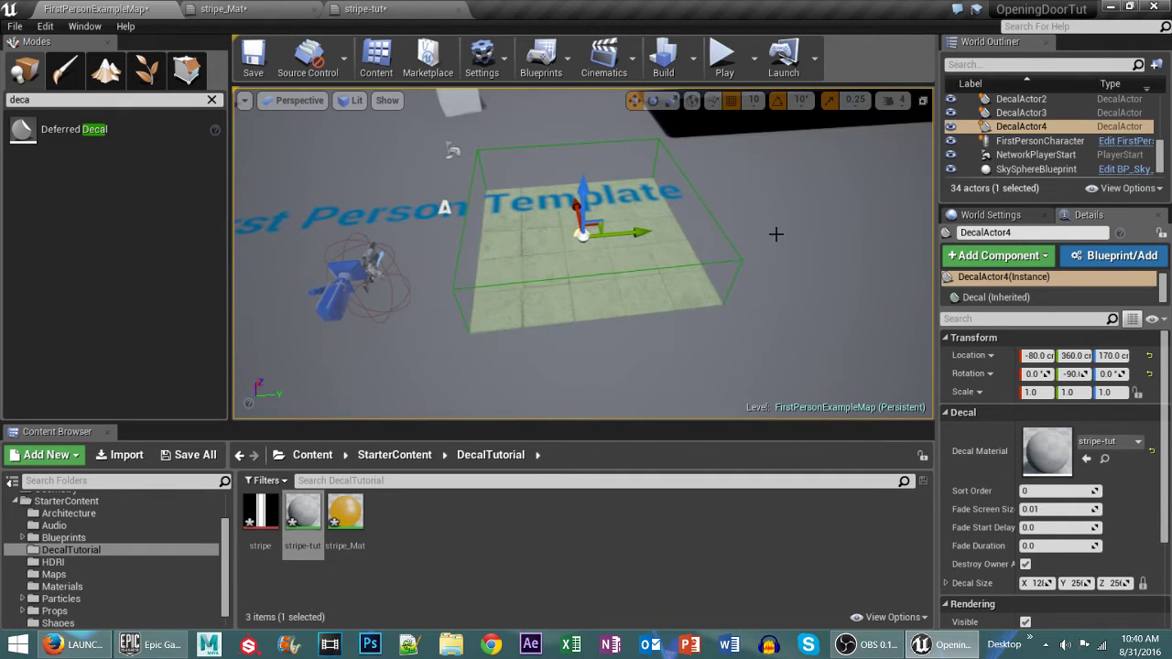
pyautogui.keyDown('alt'); pyautogui.moveTo(764, 246); pyautogui.dragTo(756, 245); pyautogui.keyUp('alt')
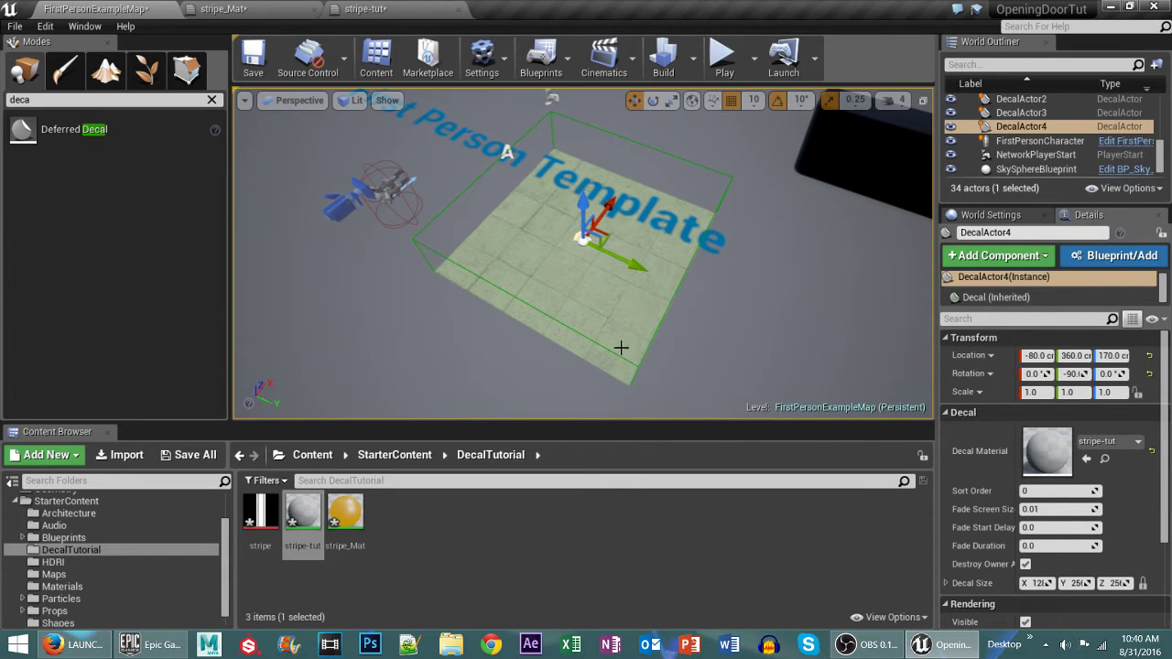
# Save the stripe-tut material and examine the floor decal in the level from several angles.
pyautogui.click(391, 8)
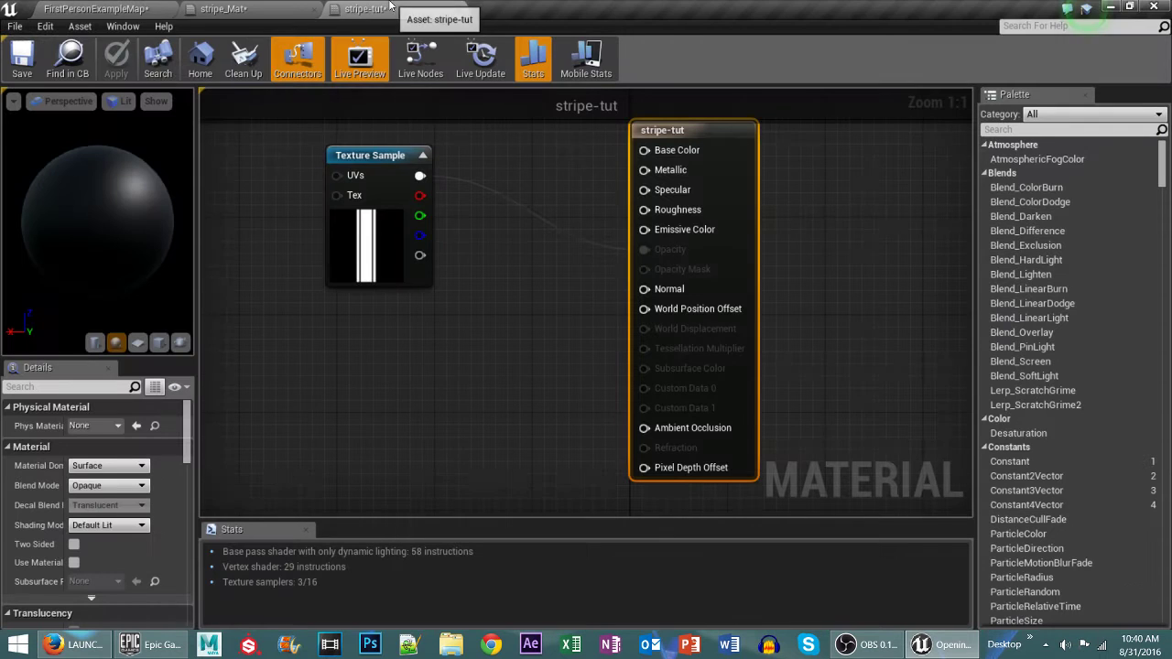
pyautogui.click(66, 10)
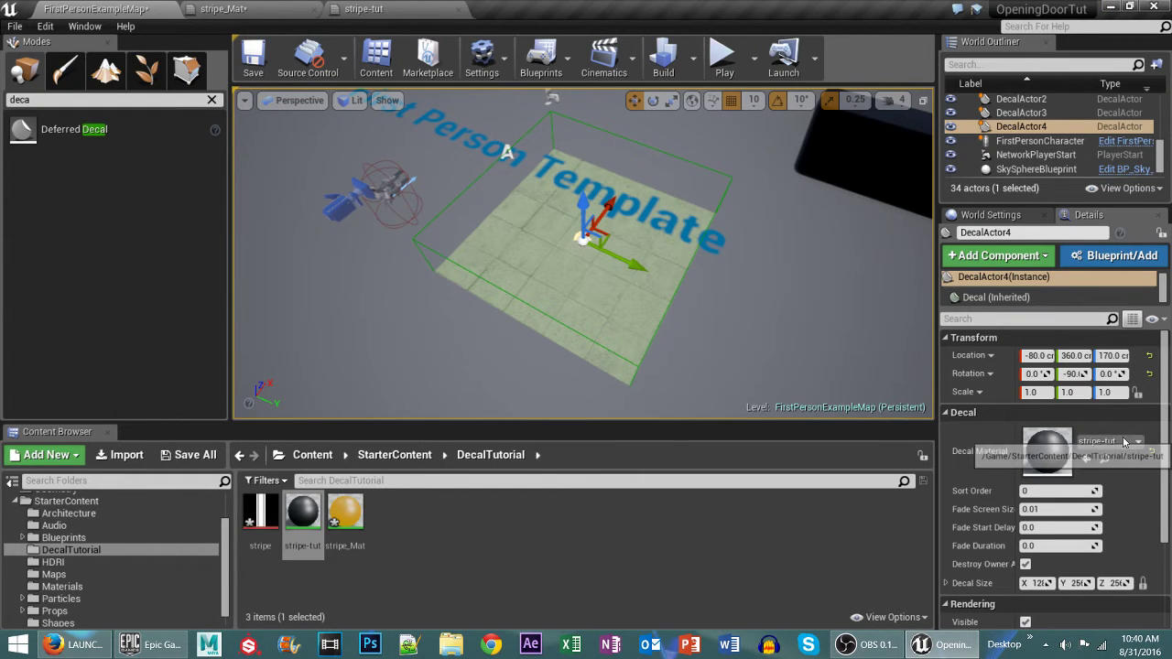
pyautogui.keyDown('alt'); pyautogui.moveTo(510, 293); pyautogui.dragTo(542, 277); pyautogui.keyUp('alt')
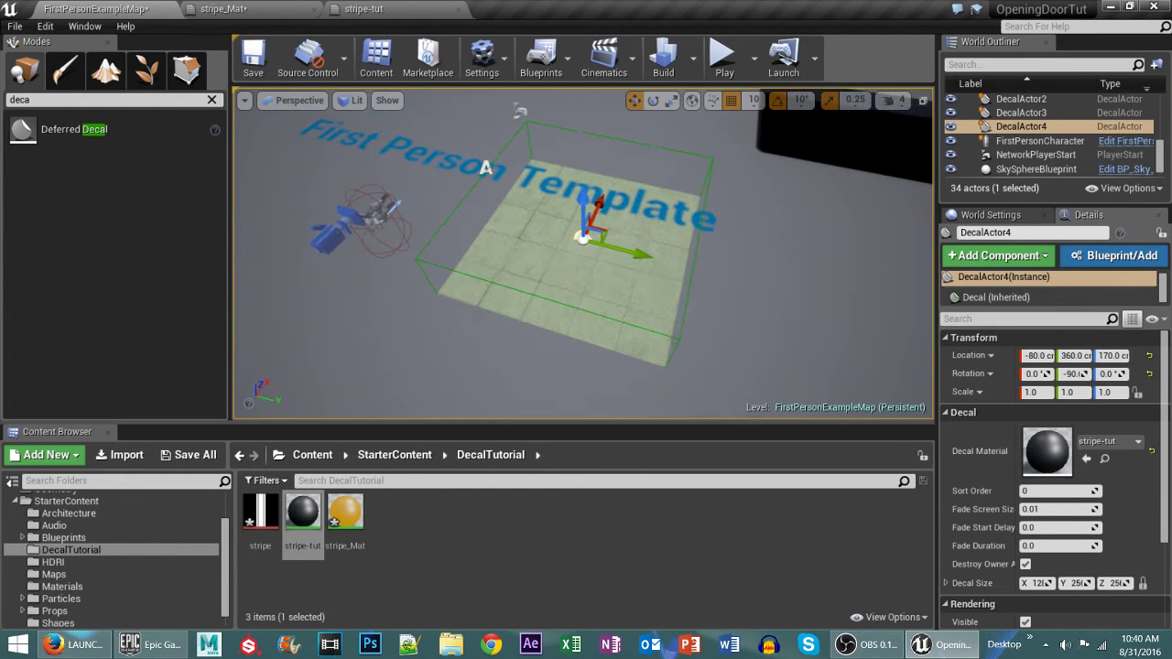
pyautogui.click(590, 197)
pyautogui.click(575, 259)
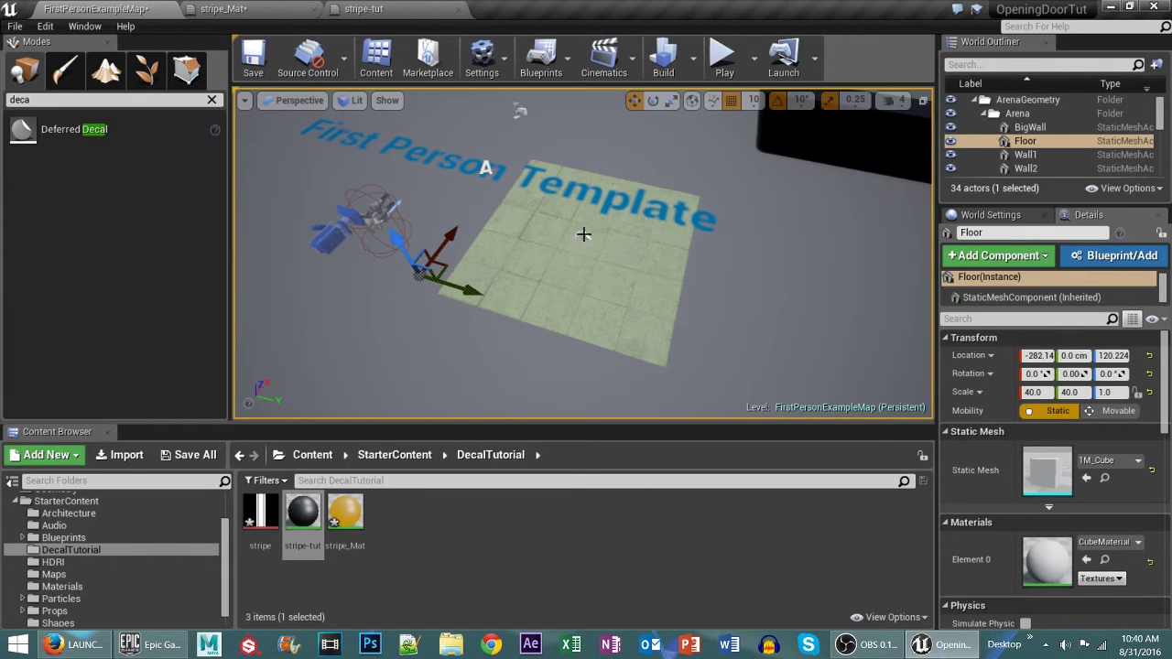
pyautogui.click(584, 235)
pyautogui.scroll(3, 584, 234)
pyautogui.keyDown('alt'); pyautogui.moveTo(584, 235); pyautogui.dragTo(485, 215); pyautogui.keyUp('alt')
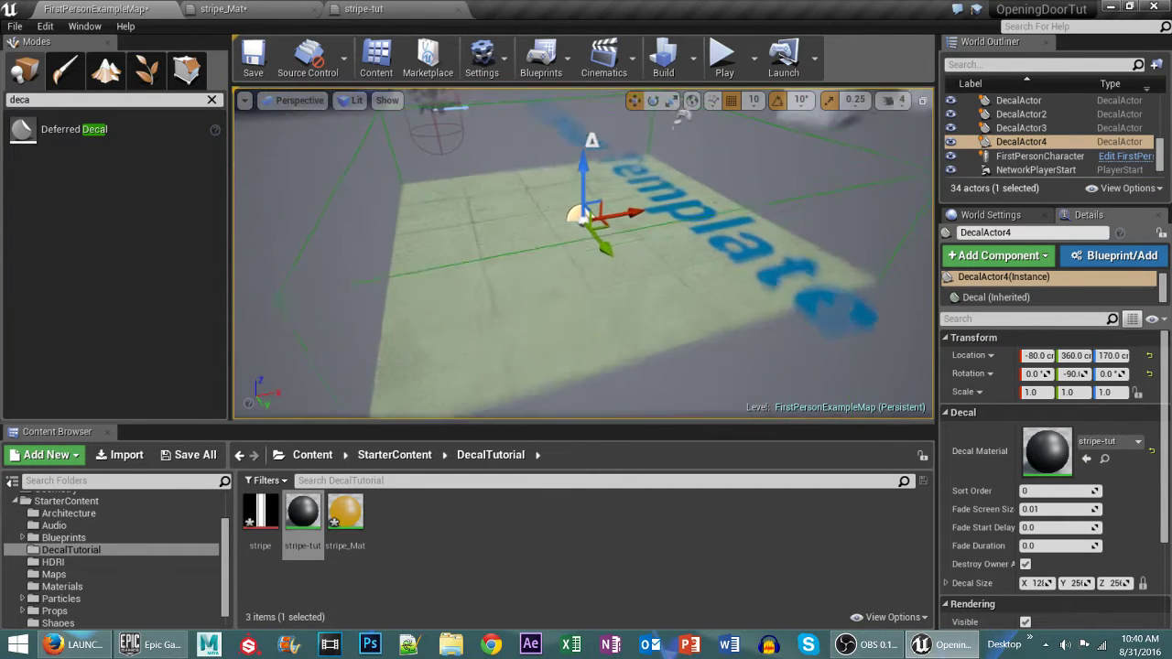
pyautogui.keyDown('alt'); pyautogui.moveTo(759, 316); pyautogui.dragTo(842, 346); pyautogui.keyUp('alt')
pyautogui.scroll(-3, 779, 319)
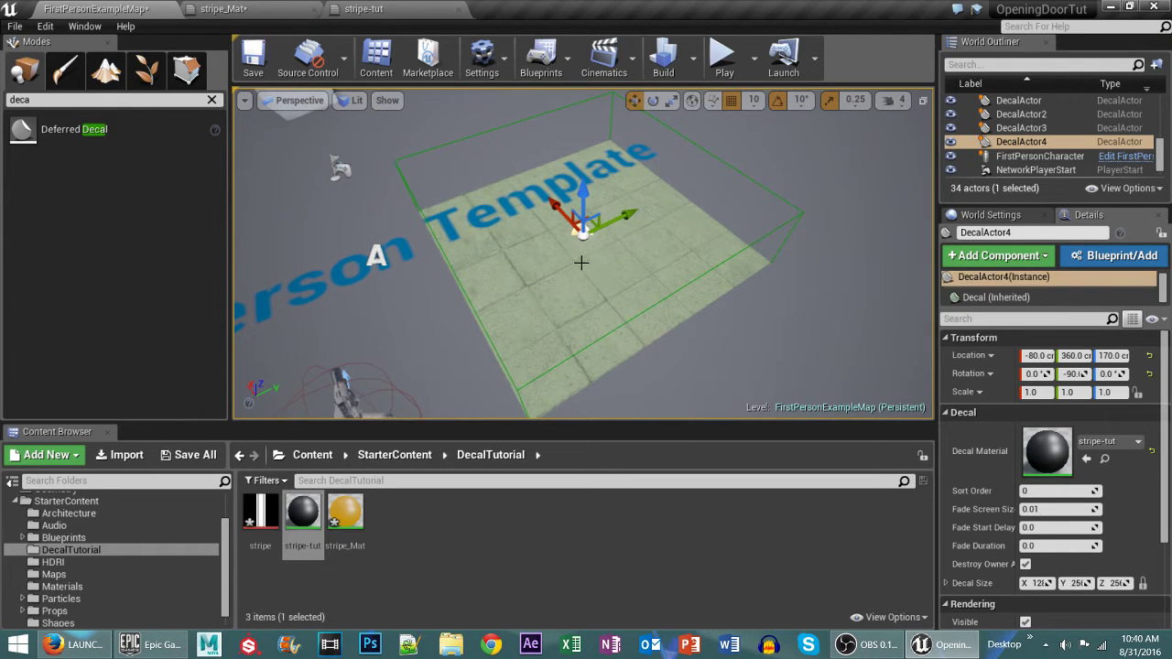
pyautogui.keyDown('alt'); pyautogui.moveTo(586, 275); pyautogui.dragTo(518, 279); pyautogui.keyUp('alt')
# Set the Material Domain of stripe-tut to Deferred Decal and save the material.
pyautogui.click(395, 8)
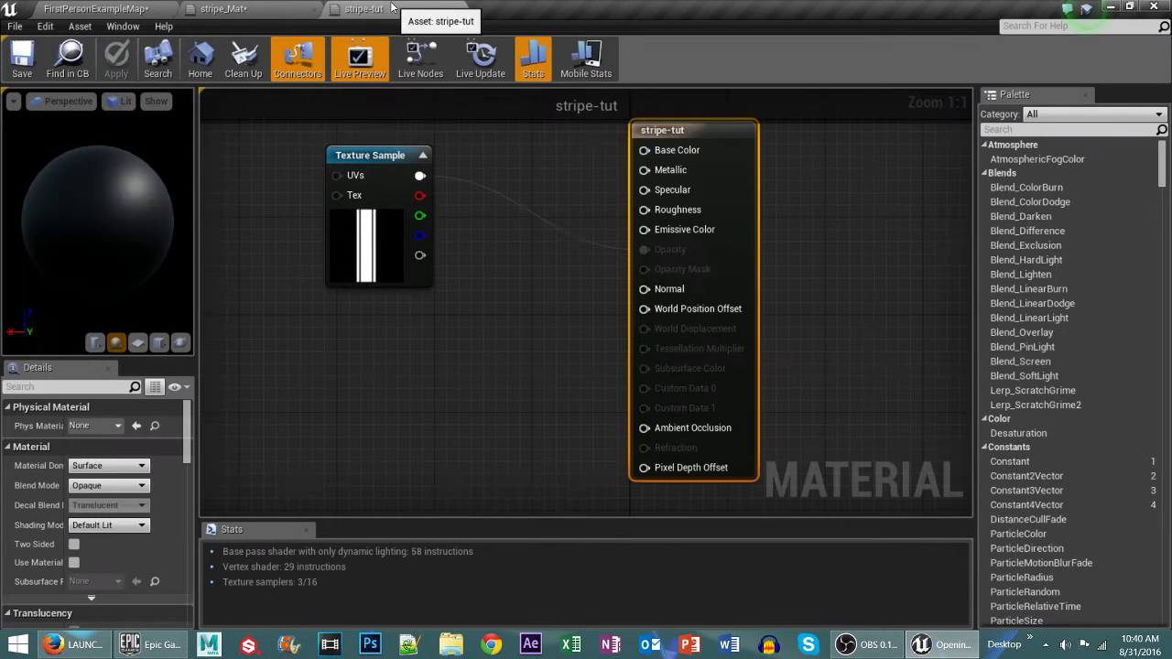
pyautogui.moveTo(542, 216); pyautogui.dragTo(568, 231, button='right')
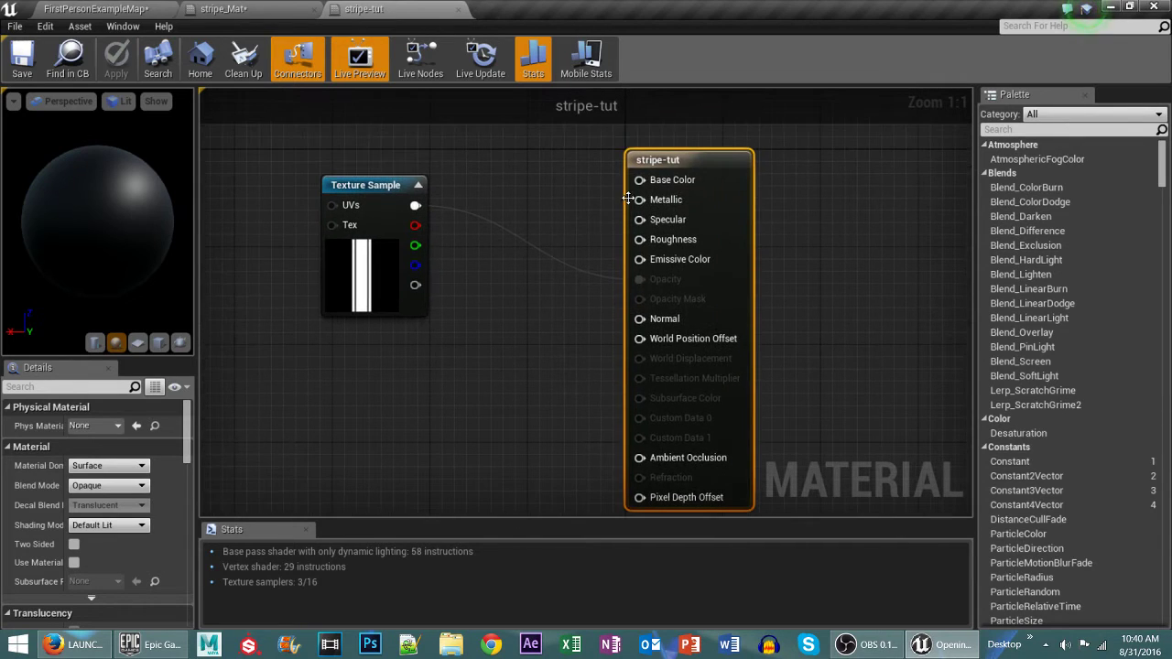
pyautogui.click(106, 485)
pyautogui.click(103, 483)
pyautogui.click(104, 467)
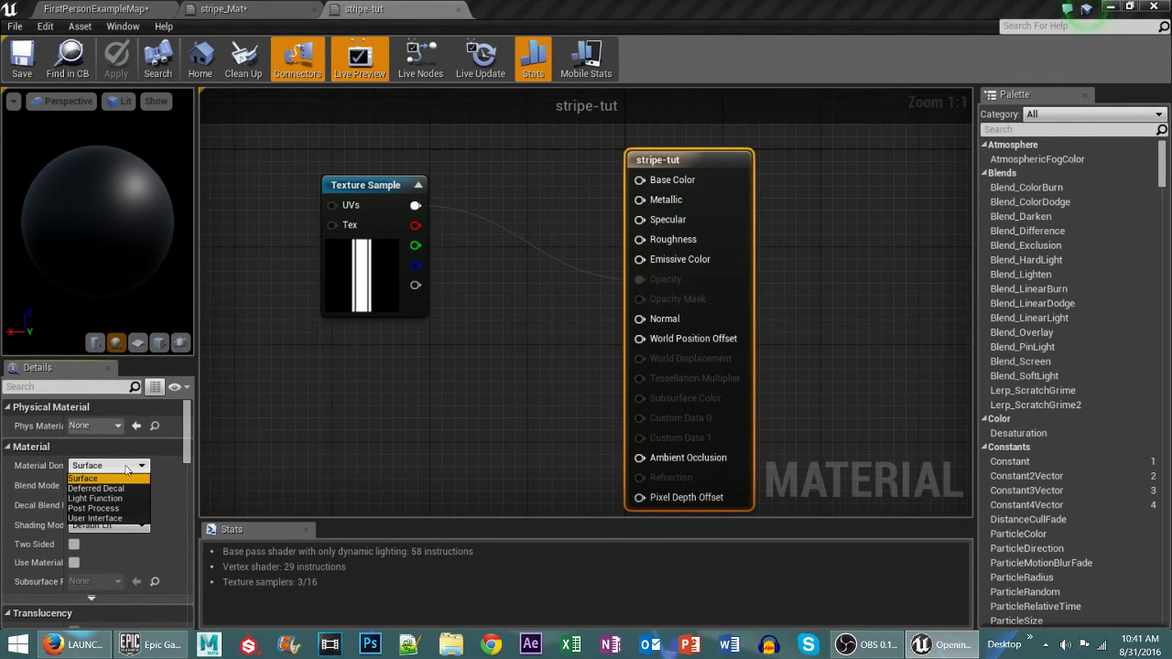
pyautogui.click(111, 490)
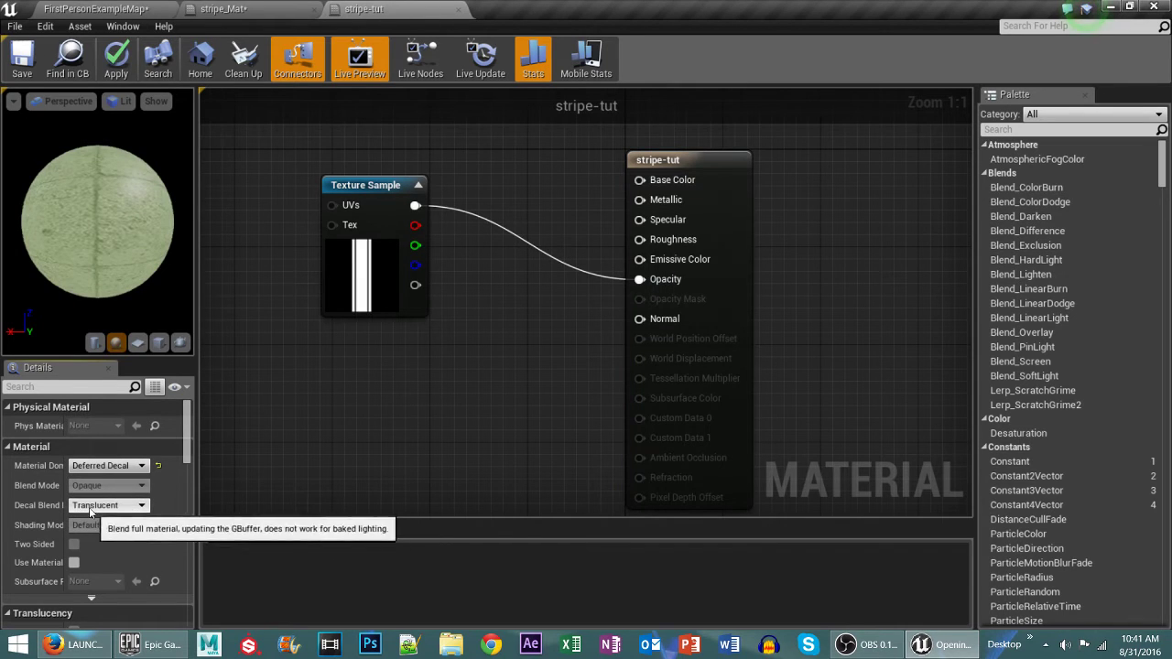
pyautogui.hotkey('ctrl', 's')
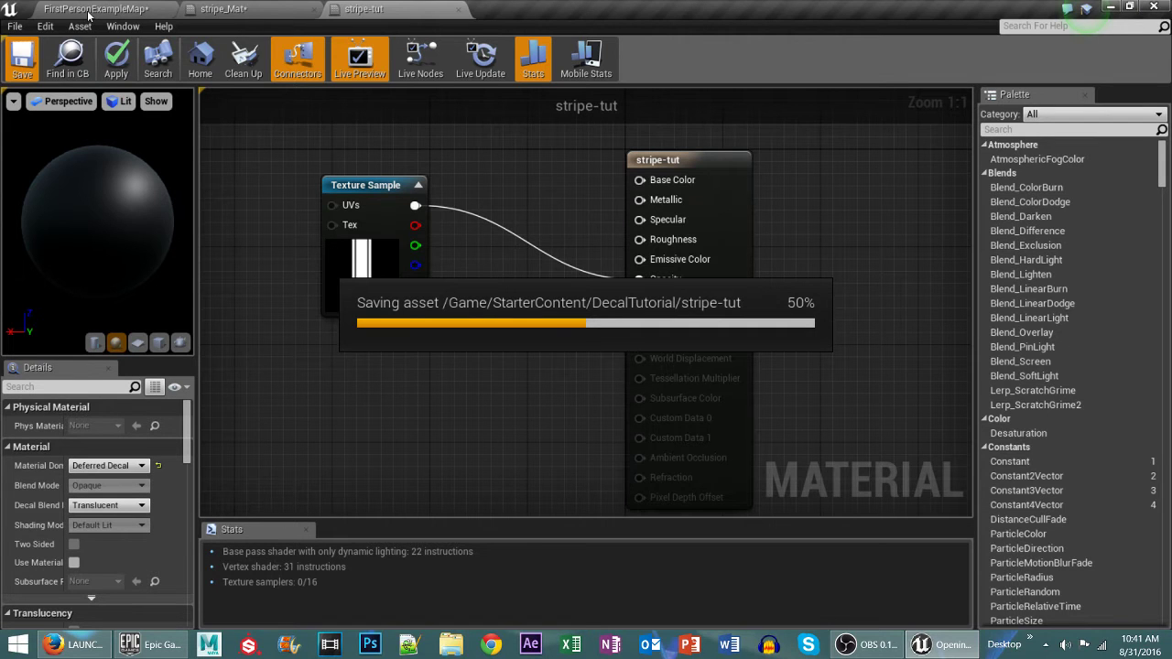
# Examine the stripe decal on the level floor and return to the stripe-tut material graph.
pyautogui.click(89, 11)
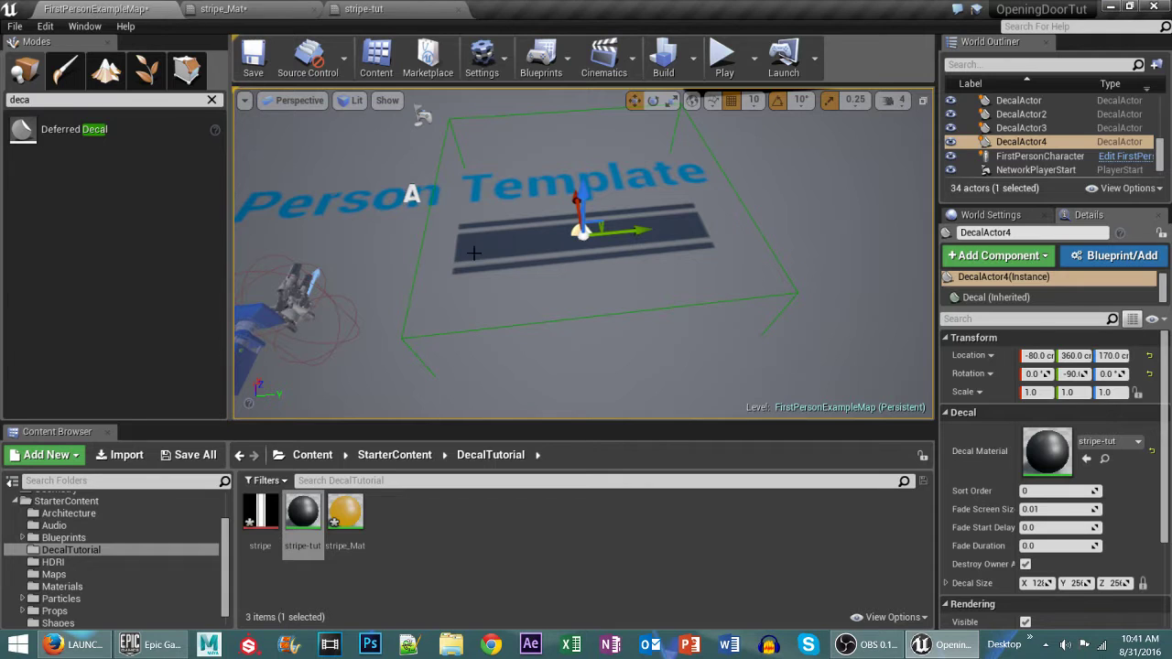
pyautogui.keyDown('alt'); pyautogui.moveTo(660, 244); pyautogui.dragTo(833, 251); pyautogui.keyUp('alt')
pyautogui.moveTo(614, 278)
pyautogui.keyDown('alt'); pyautogui.mouseDown(button='right')
pyautogui.moveTo(696, 283)
pyautogui.moveTo(604, 274)
pyautogui.mouseUp(button='right'); pyautogui.keyUp('alt')
pyautogui.keyDown('alt'); pyautogui.moveTo(604, 275); pyautogui.dragTo(431, 270); pyautogui.keyUp('alt')
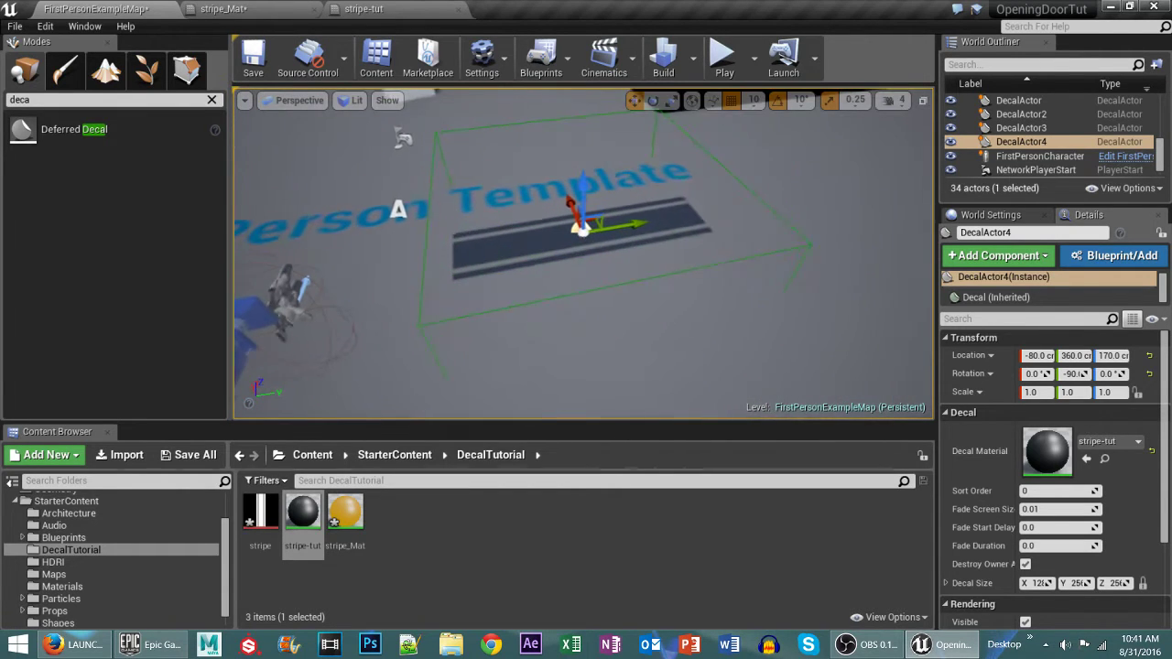
pyautogui.click(364, 8)
pyautogui.moveTo(560, 294); pyautogui.dragTo(619, 289, button='right')
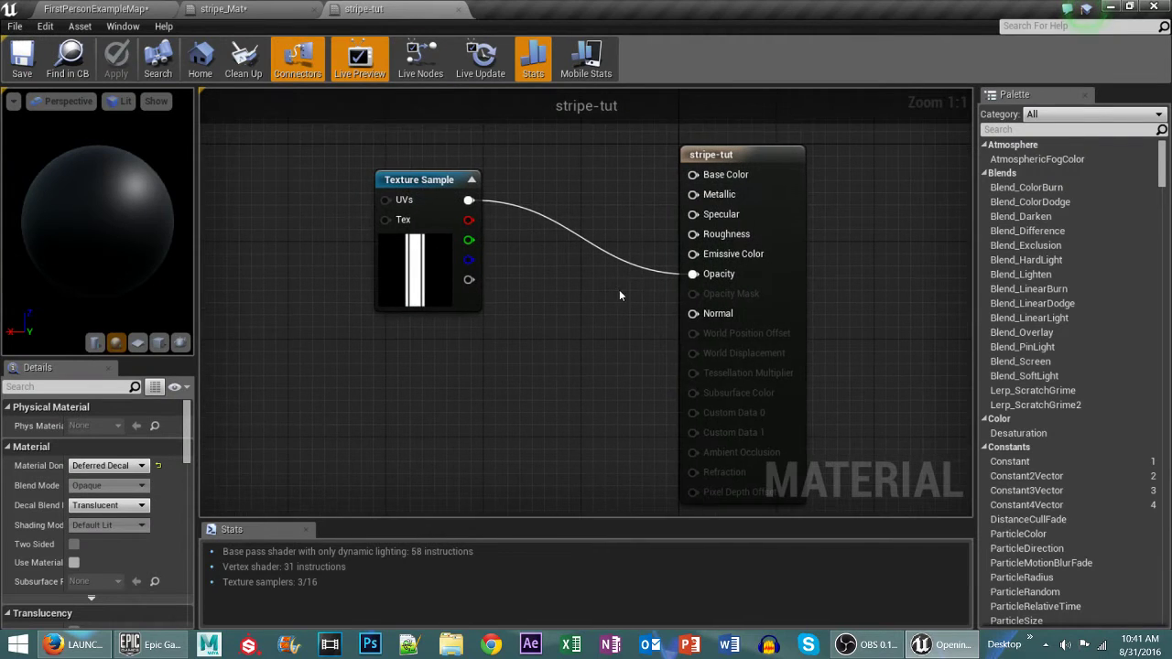
# Move the Texture Sample node down and connect a new Constant3Vector node to the Base Color input of stripe-tut.
pyautogui.moveTo(416, 179); pyautogui.dragTo(380, 289)
pyautogui.click(404, 221)
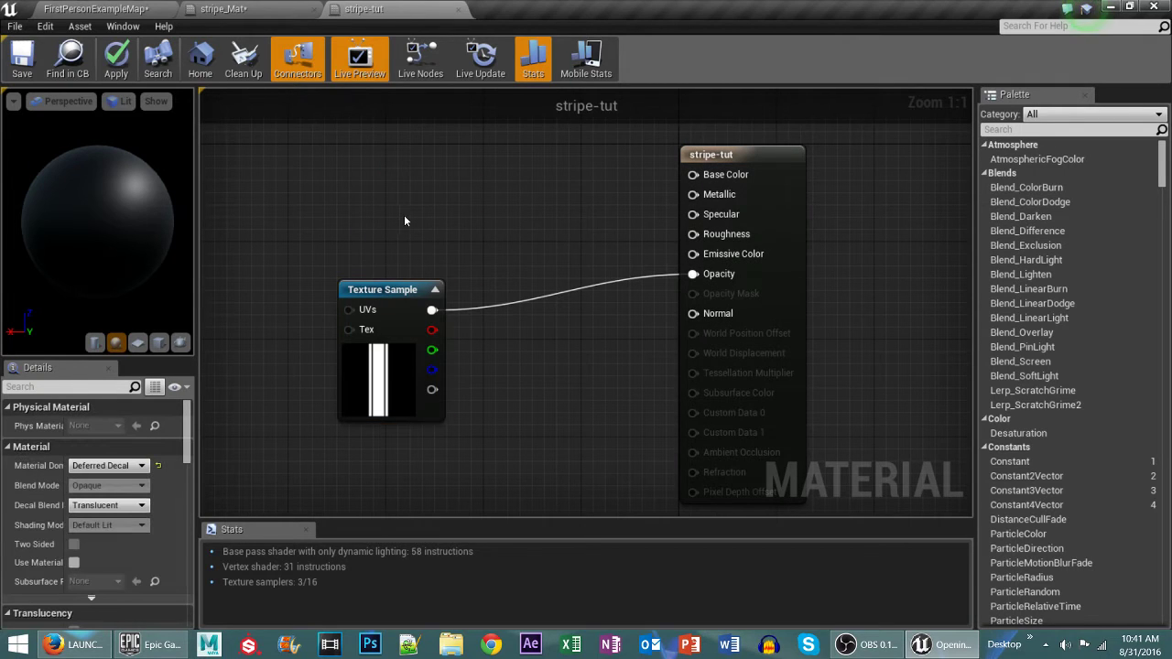
pyautogui.click(488, 163)
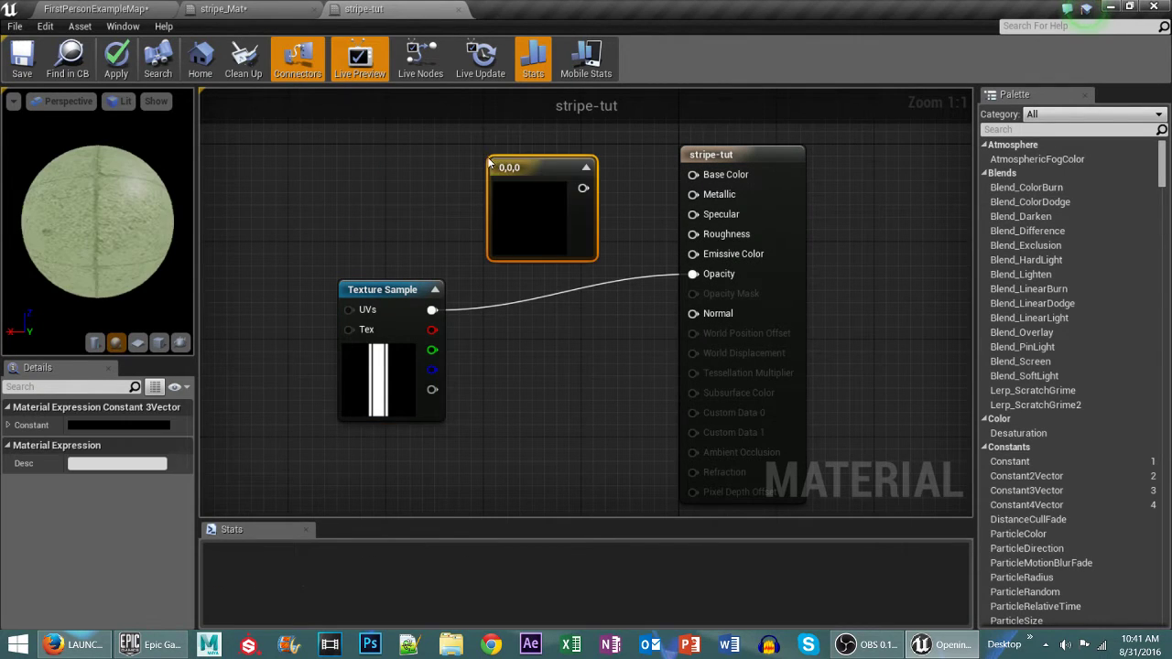
pyautogui.moveTo(583, 188); pyautogui.dragTo(693, 174)
# Examine the stripe decal on the level floor from another angle and return to the stripe-tut material graph.
pyautogui.click(91, 7)
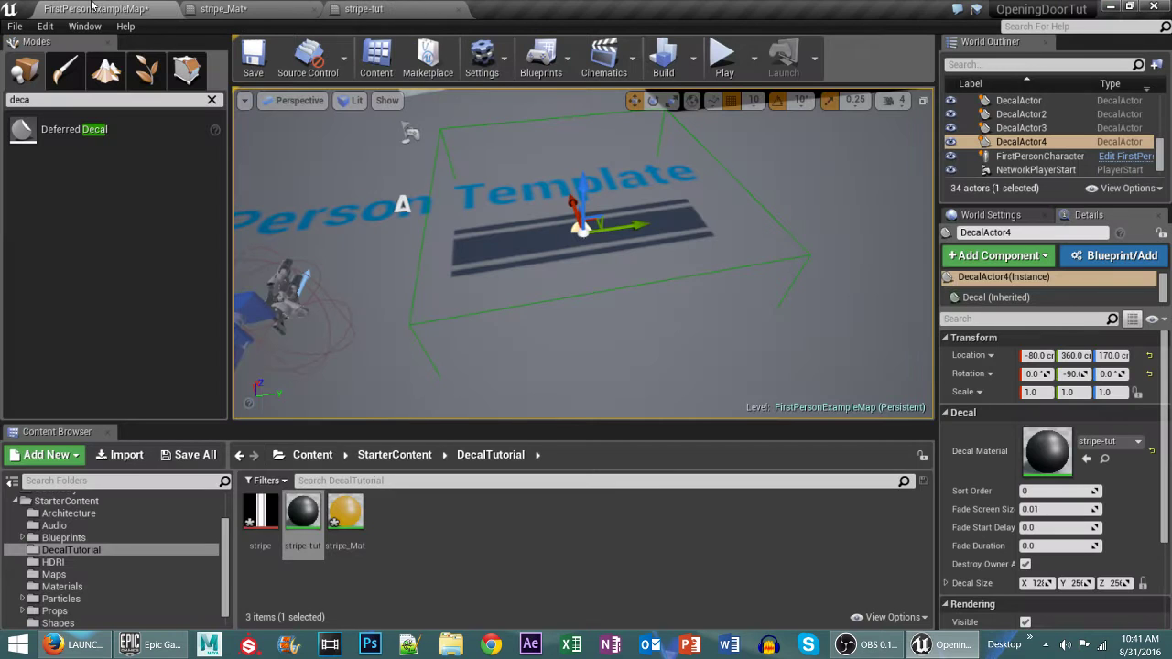
pyautogui.keyDown('alt'); pyautogui.moveTo(530, 324); pyautogui.dragTo(502, 265); pyautogui.keyUp('alt')
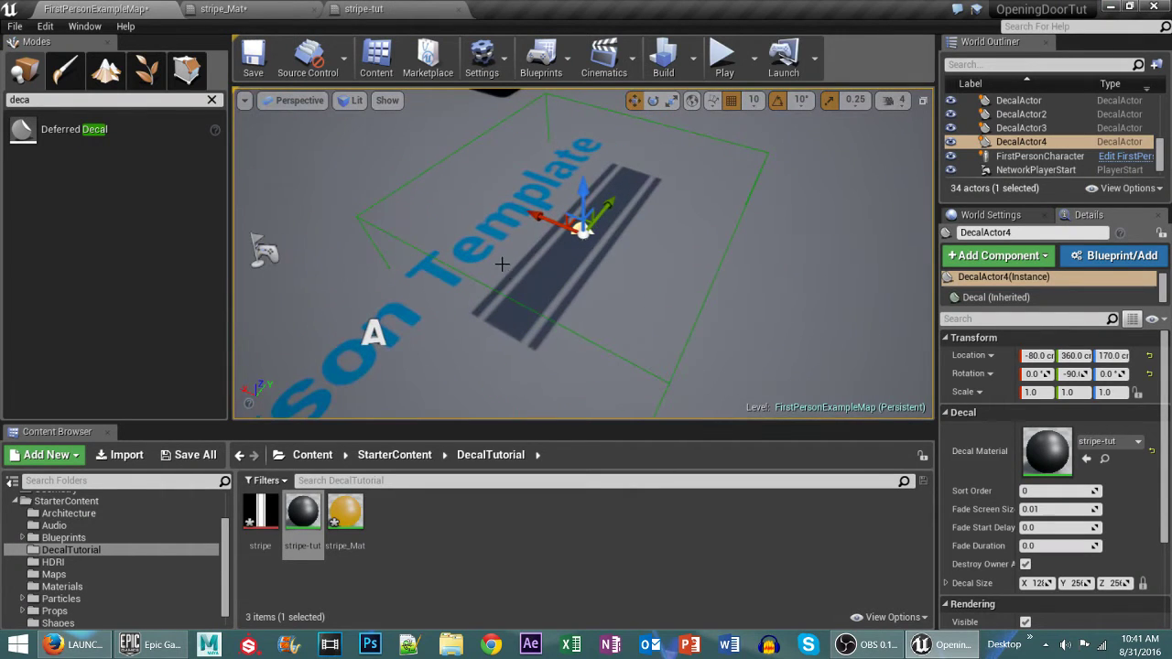
pyautogui.click(374, 13)
# Move the Constant3Vector node above the Texture Sample, set its colour to blue (0, 0.118, 1) and save the material.
pyautogui.moveTo(538, 240); pyautogui.dragTo(350, 207)
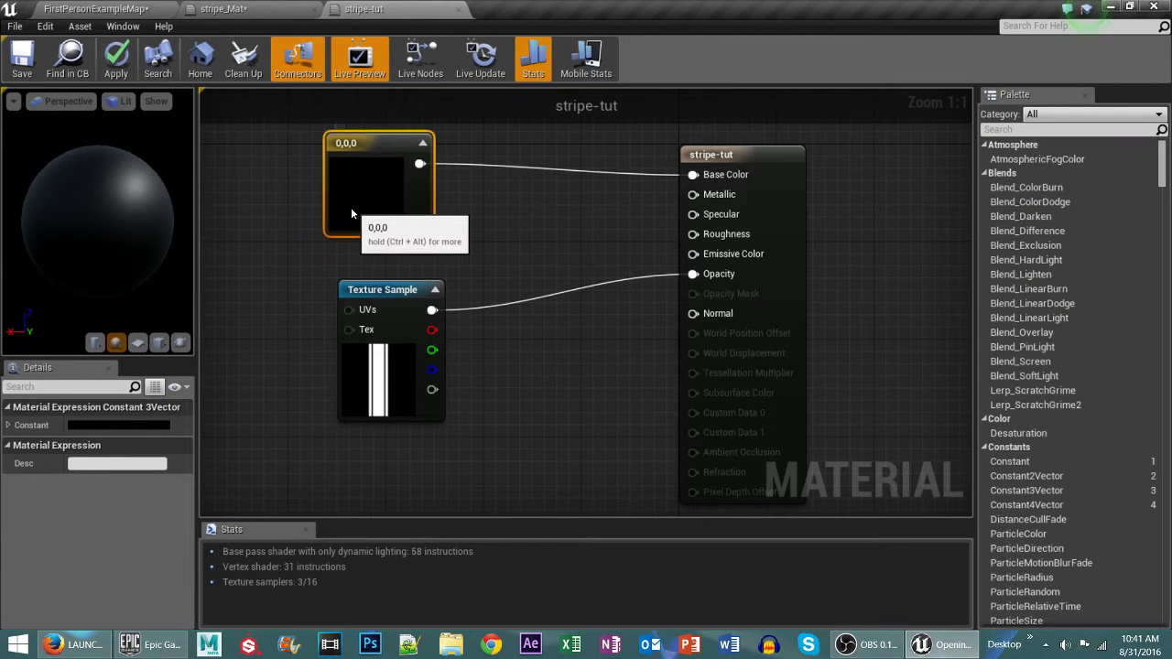
pyautogui.click(116, 424)
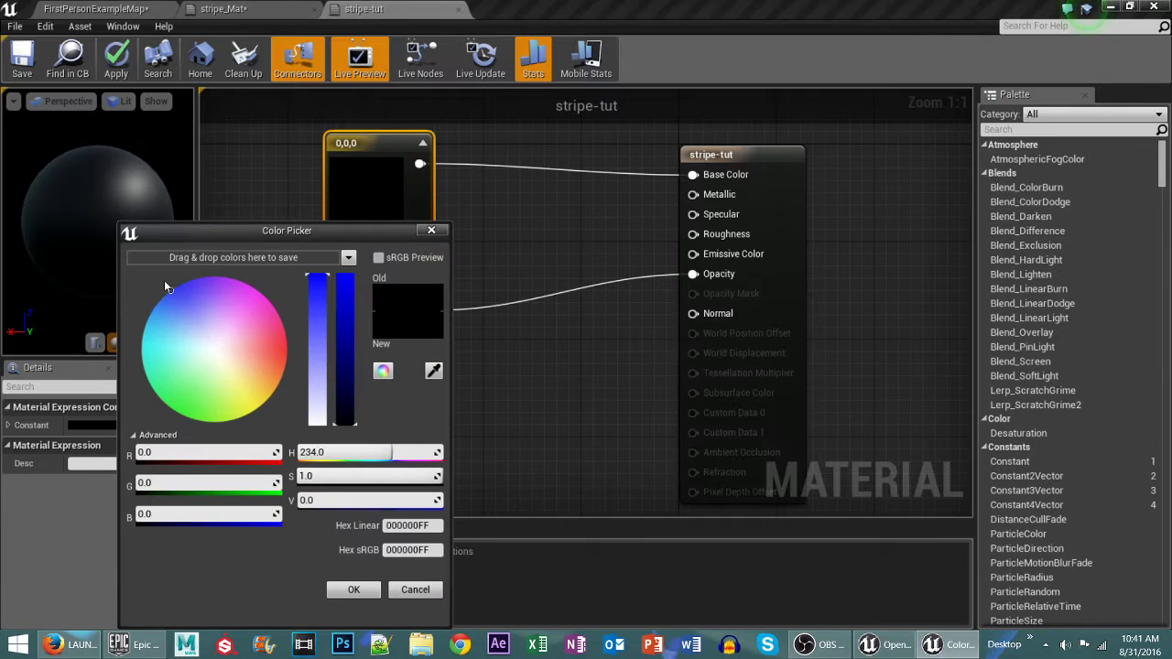
pyautogui.moveTo(347, 291); pyautogui.dragTo(347, 273)
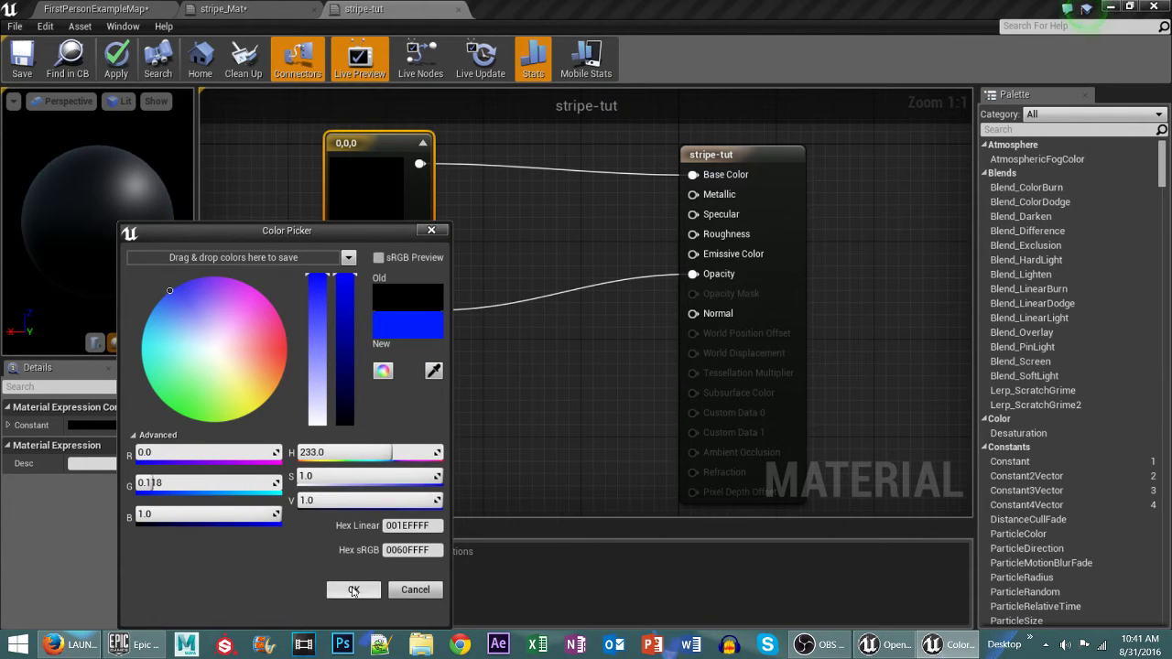
pyautogui.click(353, 589)
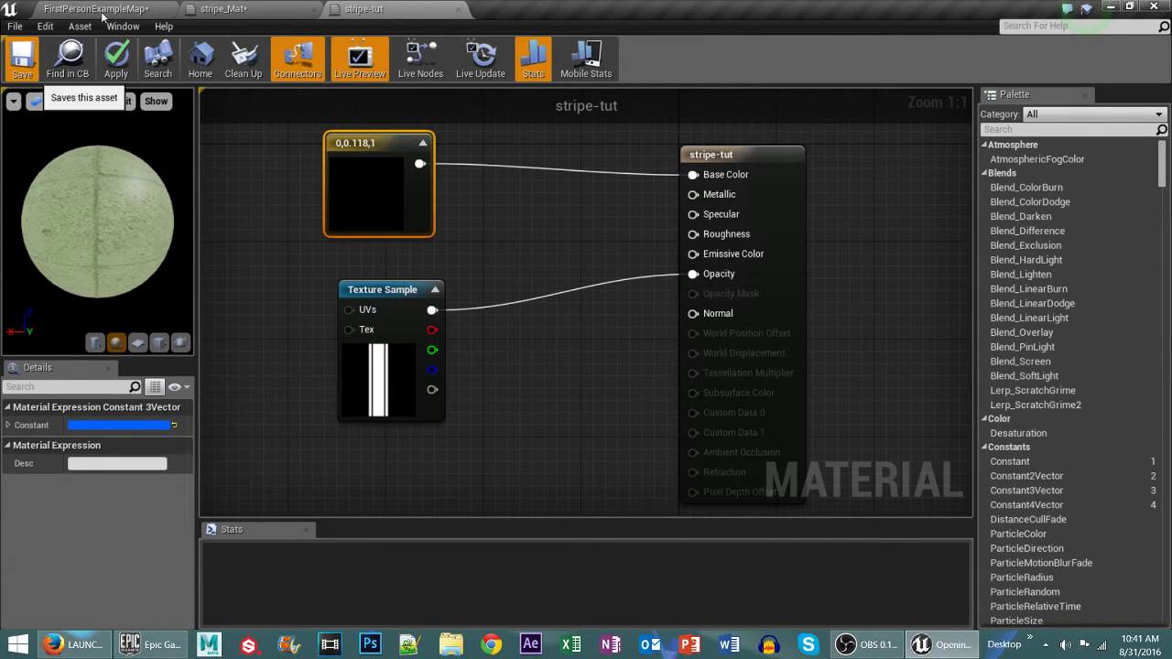
pyautogui.hotkey('ctrl', 's')
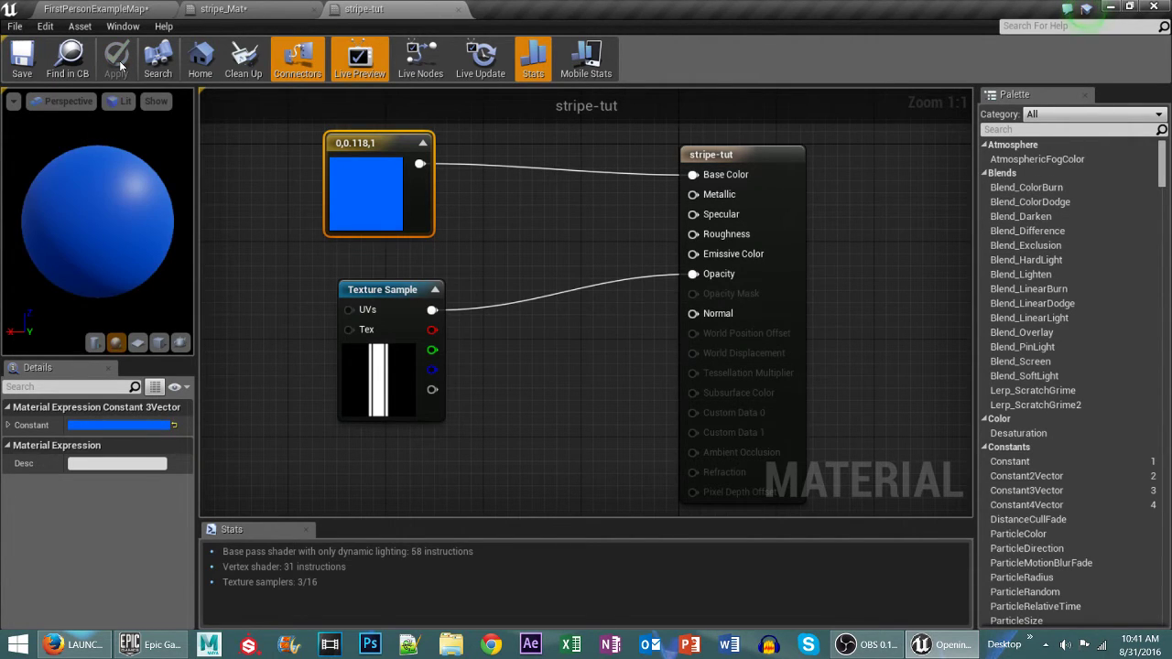
# Examine the blue stripe decal in the level and go back to the stripe-tut material graph.
pyautogui.click(73, 7)
pyautogui.moveTo(648, 217)
pyautogui.keyDown('alt'); pyautogui.mouseDown()
pyautogui.moveTo(458, 224)
pyautogui.moveTo(682, 205)
pyautogui.moveTo(648, 217)
pyautogui.mouseUp(); pyautogui.keyUp('alt')
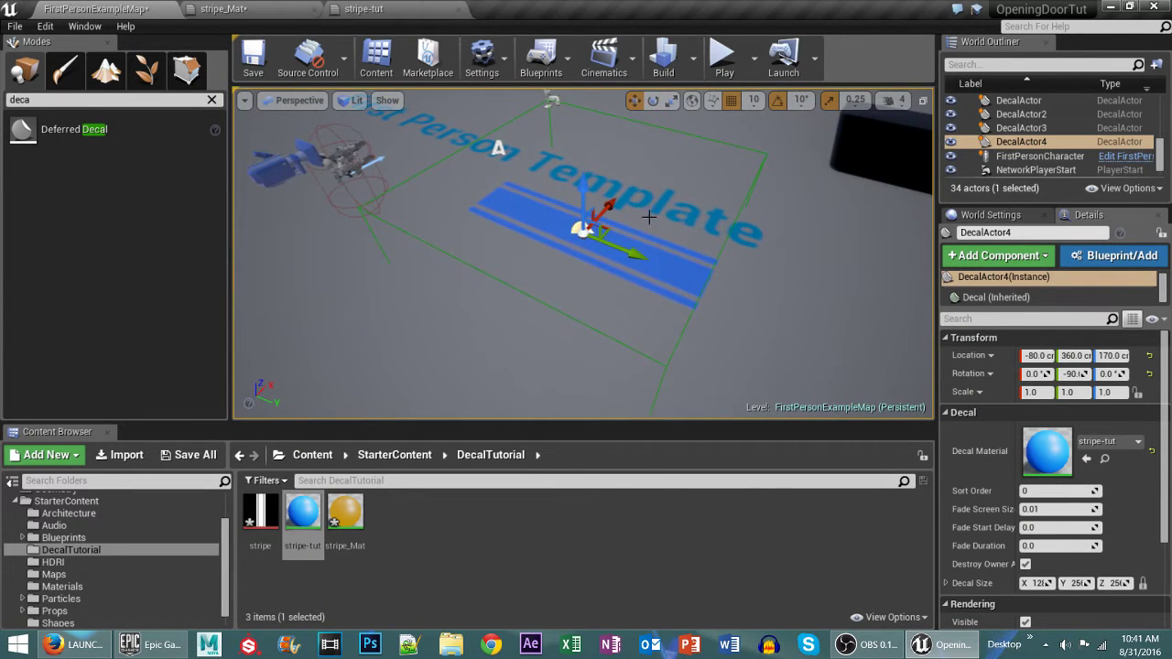
pyautogui.click(401, 10)
# Change the Constant3Vector colour to dark green (0, 0.255, 0.0924), then apply and save the stripe-tut material.
pyautogui.click(136, 424)
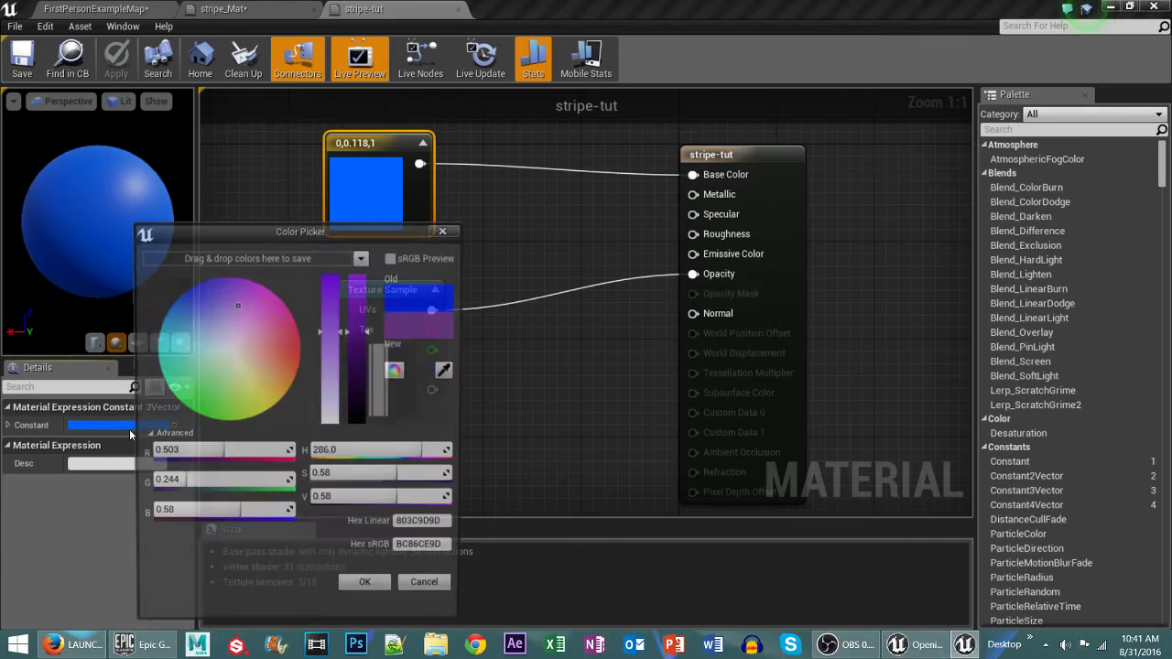
pyautogui.moveTo(198, 359); pyautogui.dragTo(174, 392)
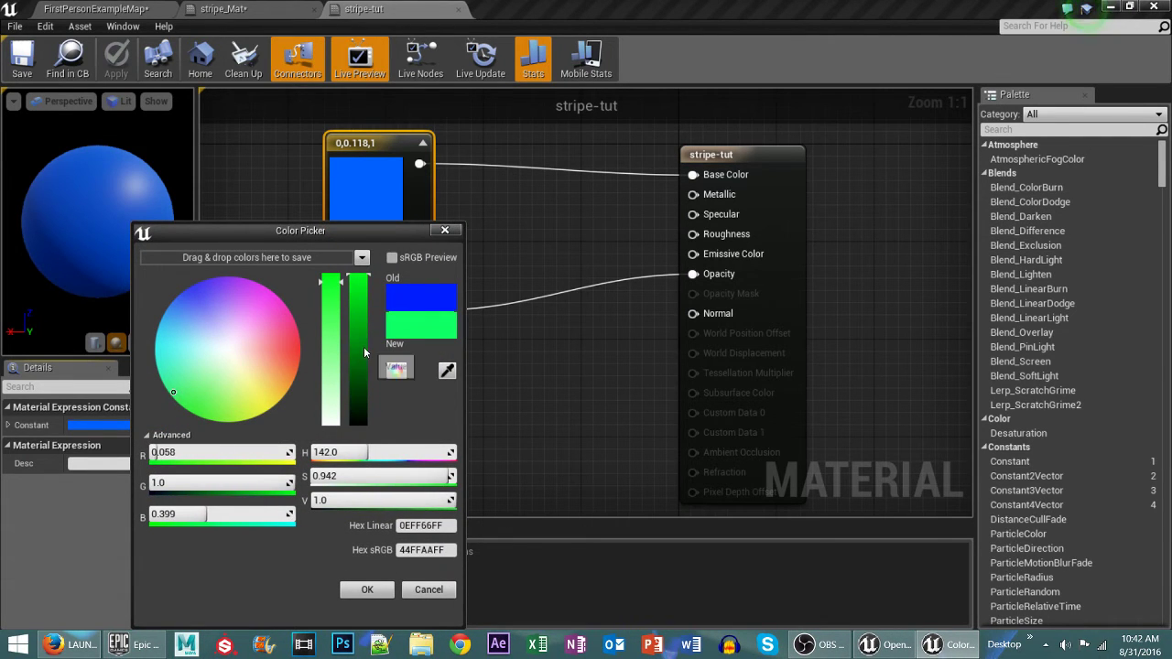
pyautogui.click(364, 353)
pyautogui.click(334, 344)
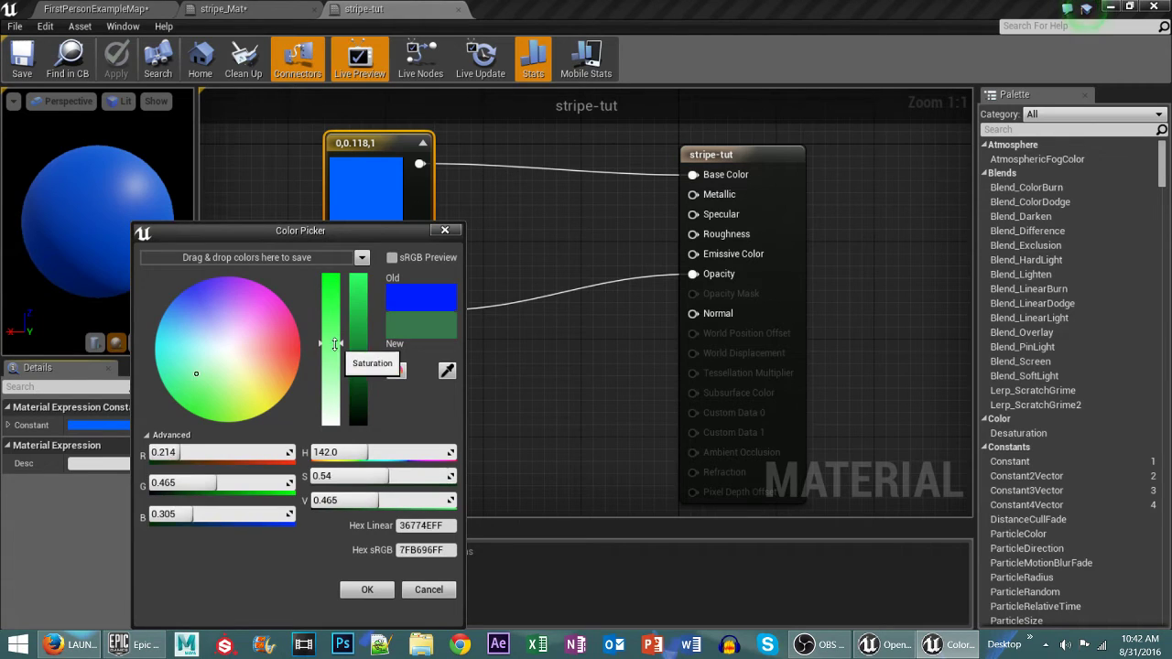
pyautogui.moveTo(334, 344); pyautogui.dragTo(332, 271)
pyautogui.click(358, 380)
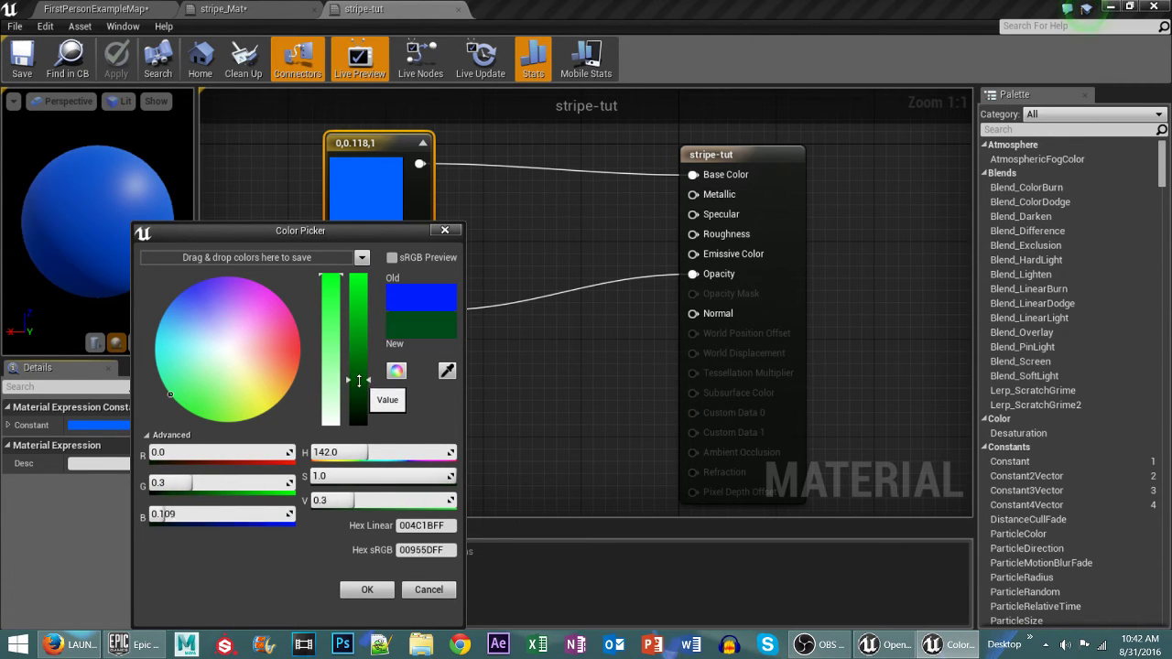
pyautogui.moveTo(359, 381); pyautogui.dragTo(360, 387)
pyautogui.click(367, 590)
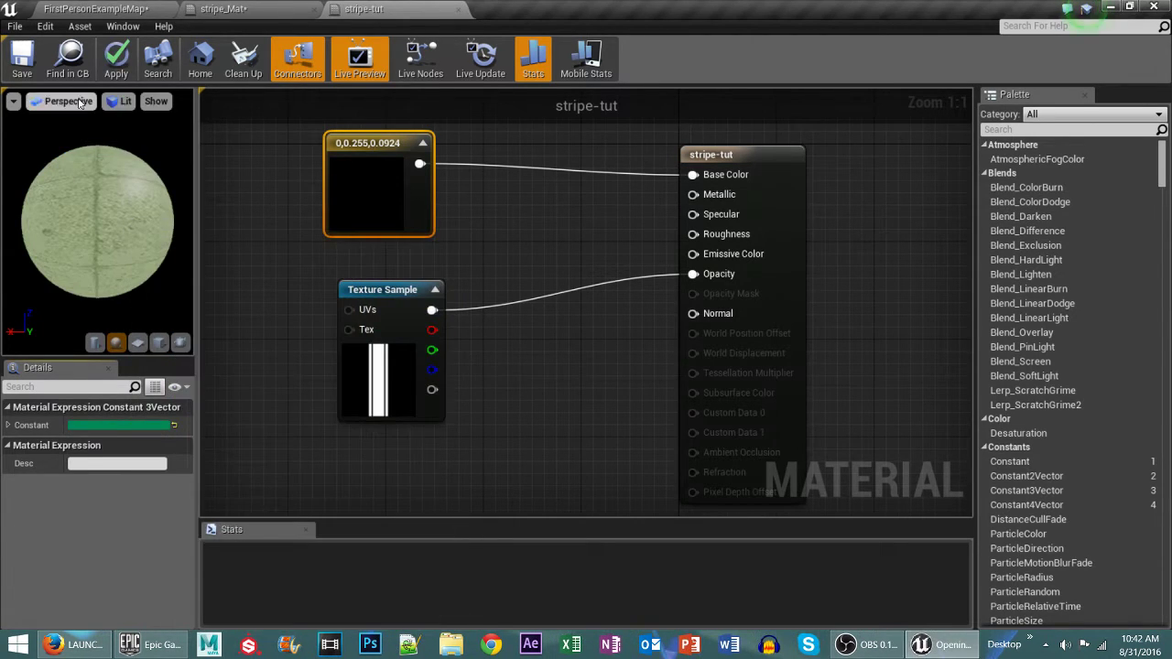
pyautogui.click(117, 62)
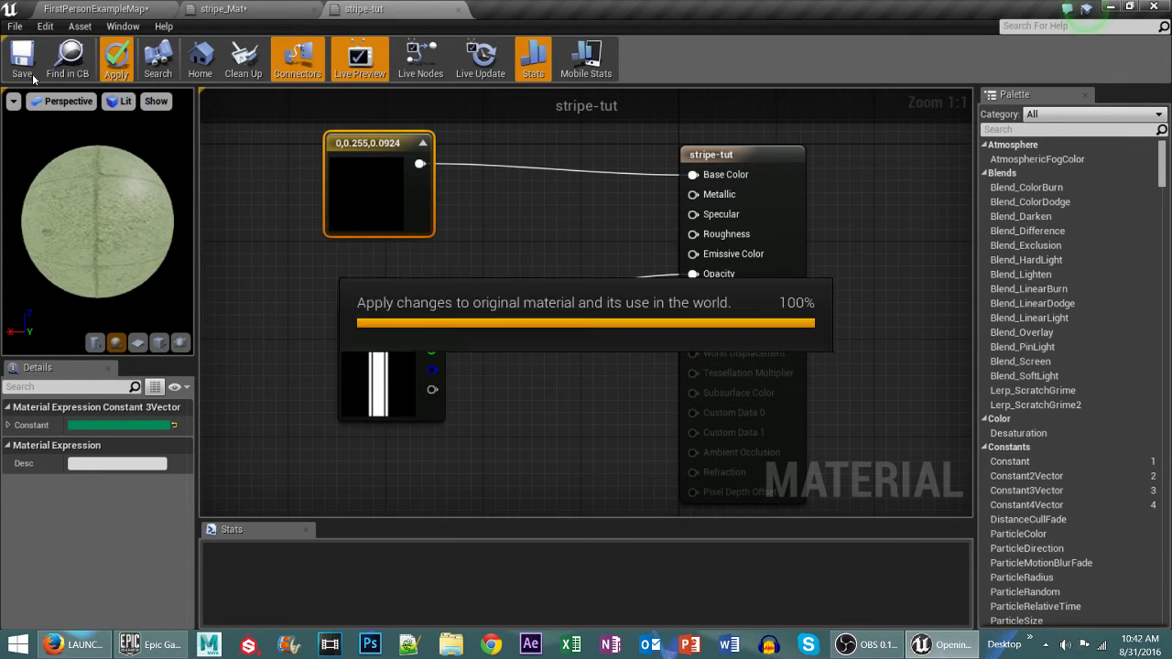
pyautogui.click(27, 77)
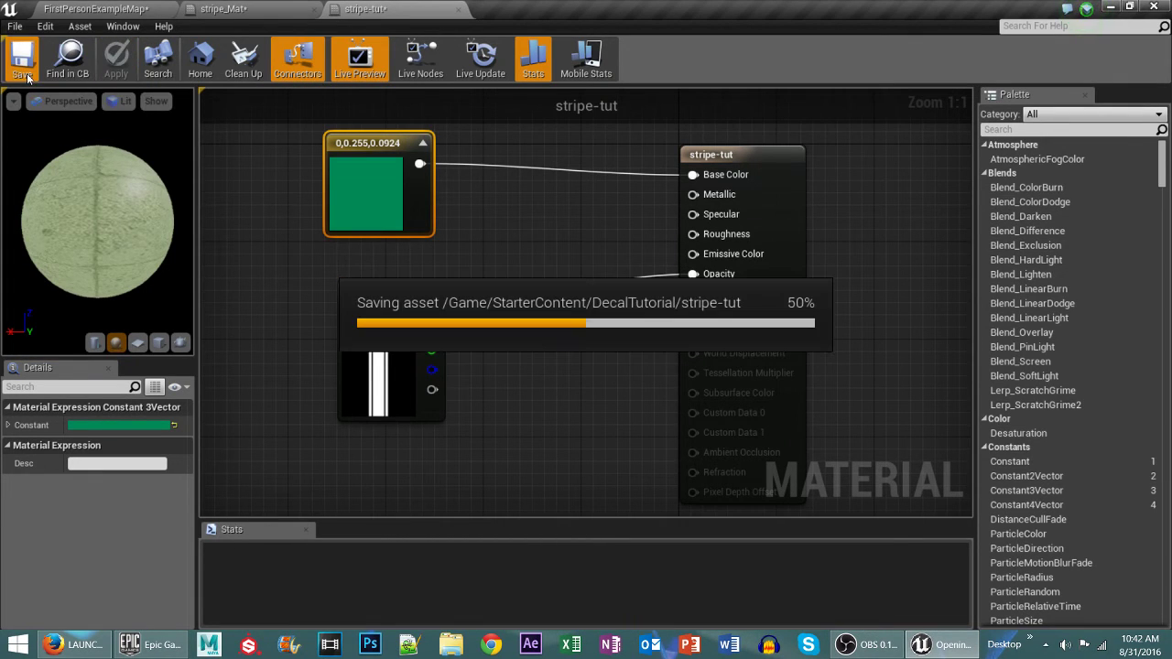
# In the level, scale the floor decal to about 4.72 in Y and 1.65 in Z.
pyautogui.click(83, 11)
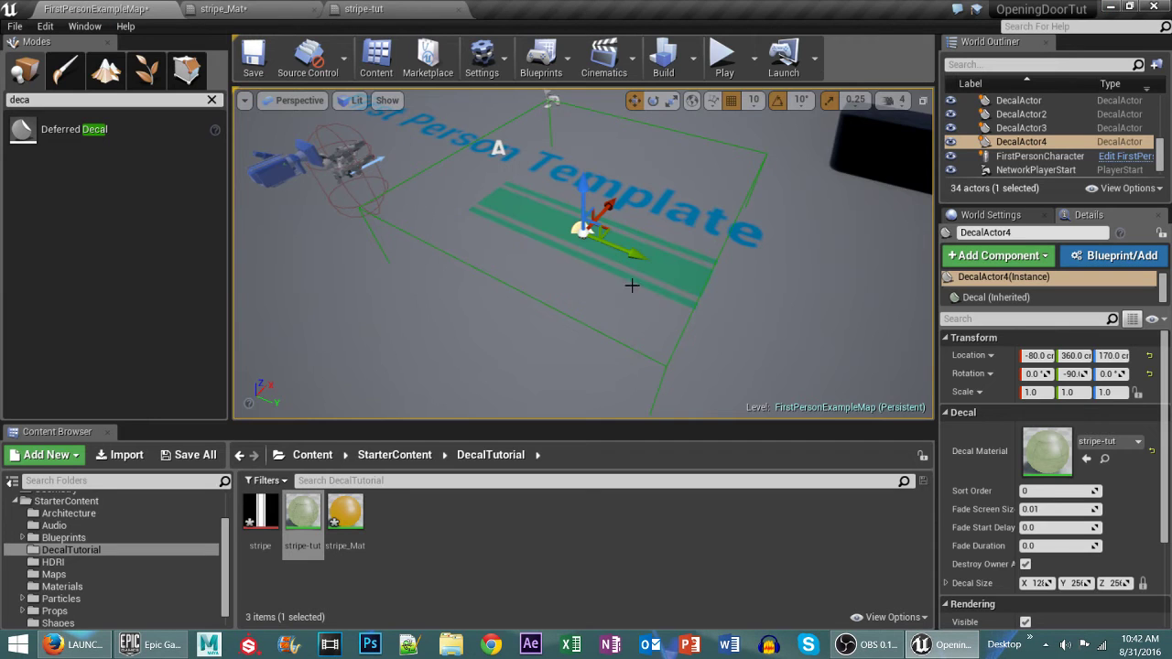
pyautogui.keyDown('alt'); pyautogui.moveTo(632, 286); pyautogui.dragTo(696, 298); pyautogui.keyUp('alt')
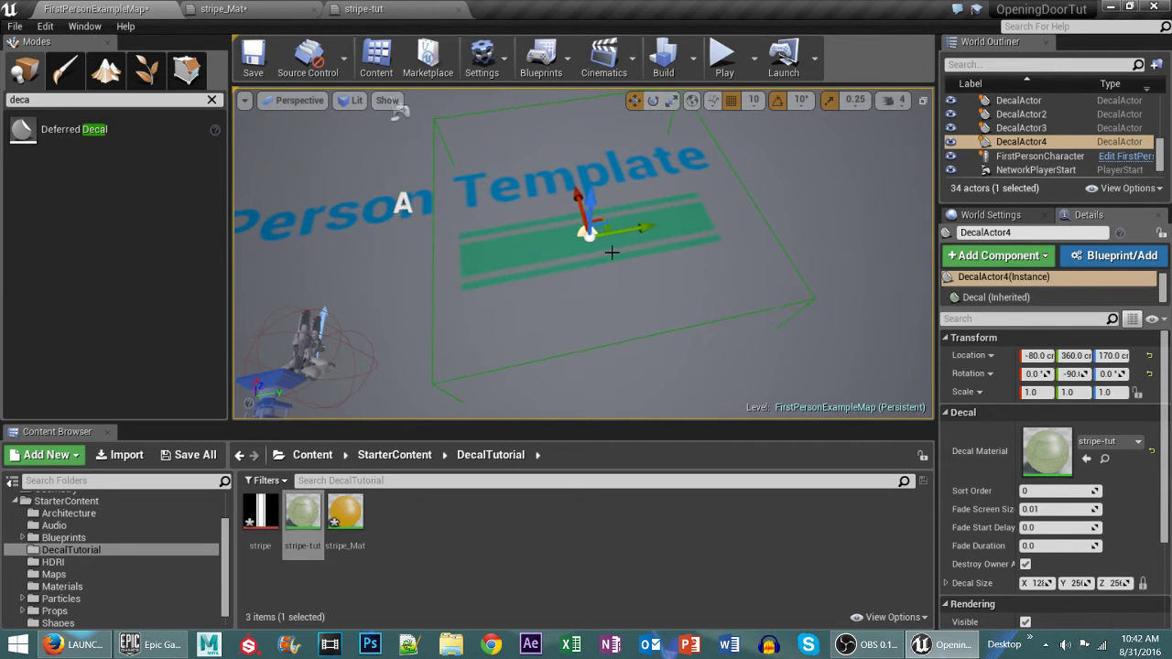
pyautogui.press('r')
pyautogui.moveTo(645, 226); pyautogui.dragTo(719, 212)
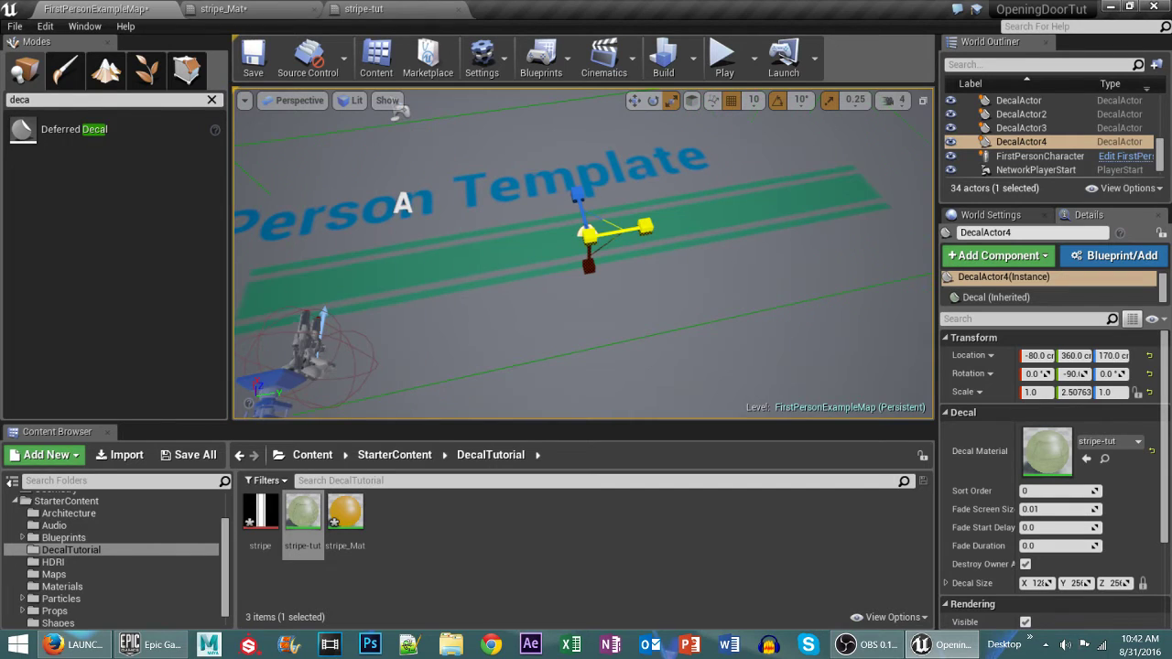
pyautogui.scroll(-6, 635, 265)
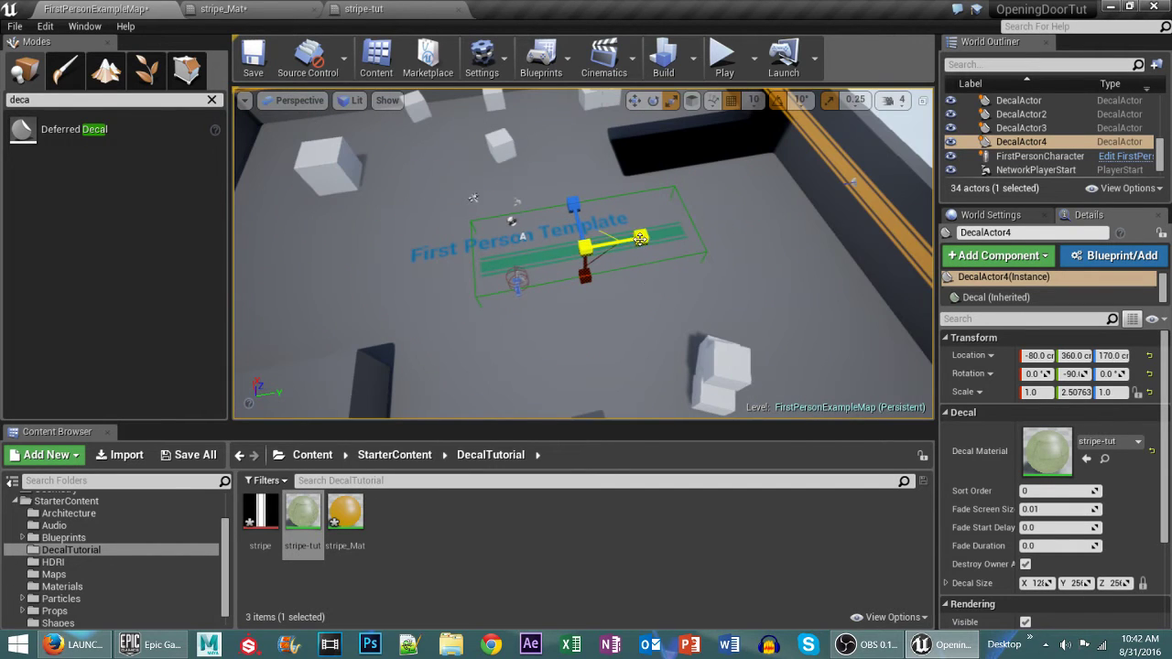
pyautogui.moveTo(641, 237); pyautogui.dragTo(646, 239)
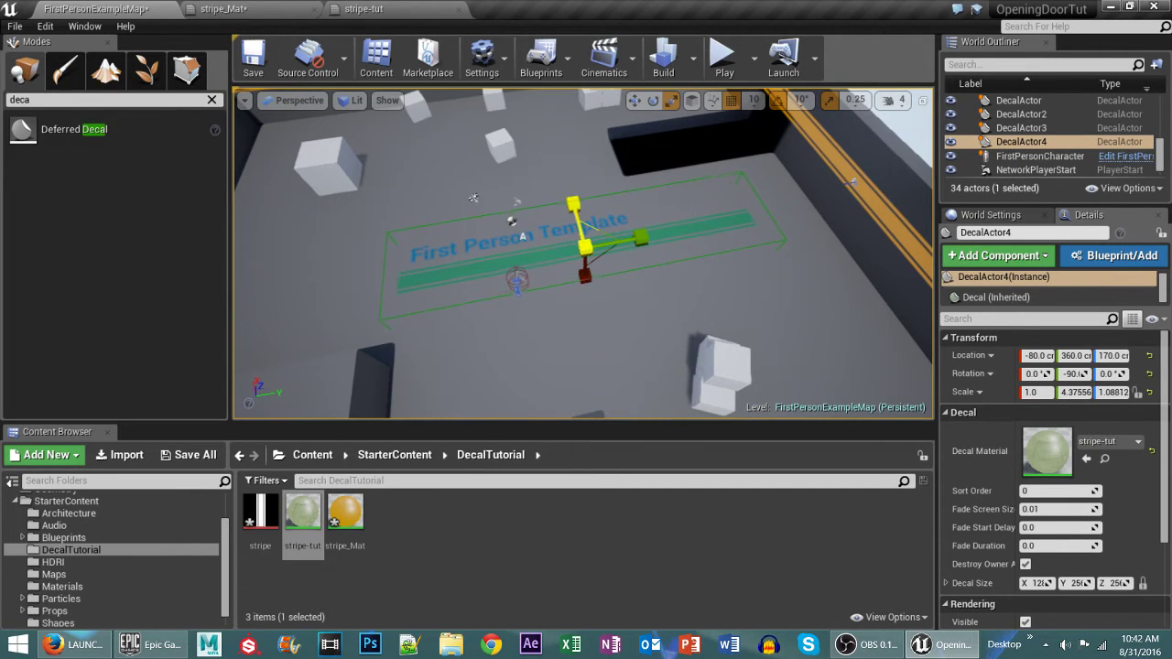
pyautogui.moveTo(573, 193); pyautogui.dragTo(573, 174)
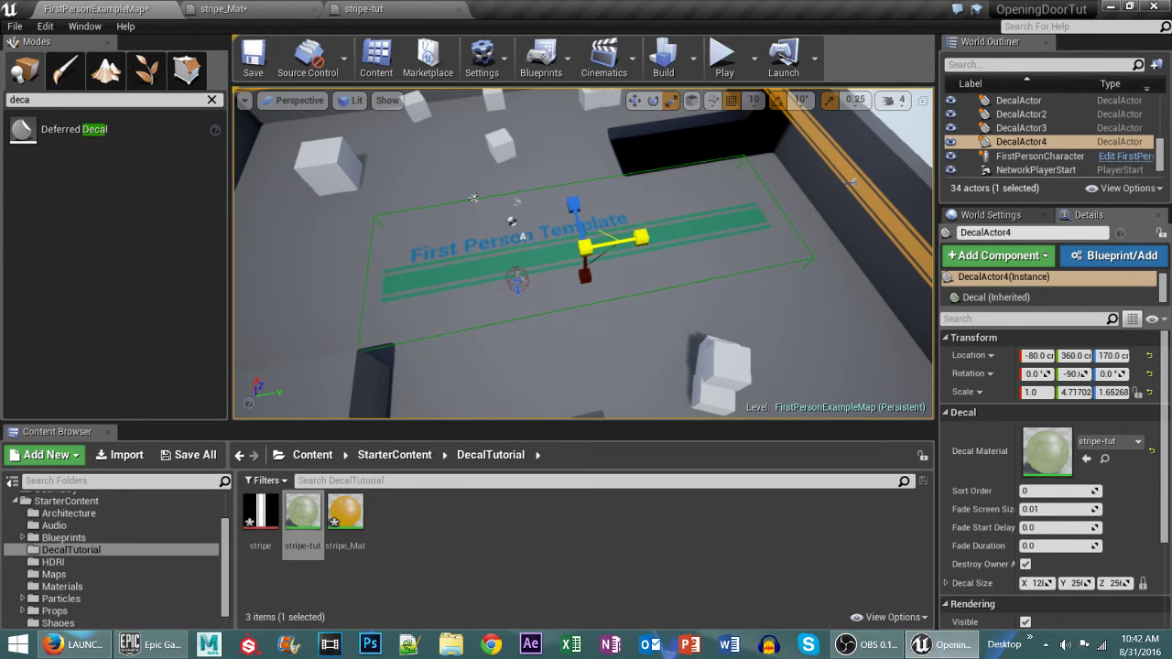
# Move the floor decal to Y -70 cm and rotate it 90° about the Y axis so it projects onto a wall.
pyautogui.press('w')
pyautogui.moveTo(634, 241); pyautogui.dragTo(565, 262)
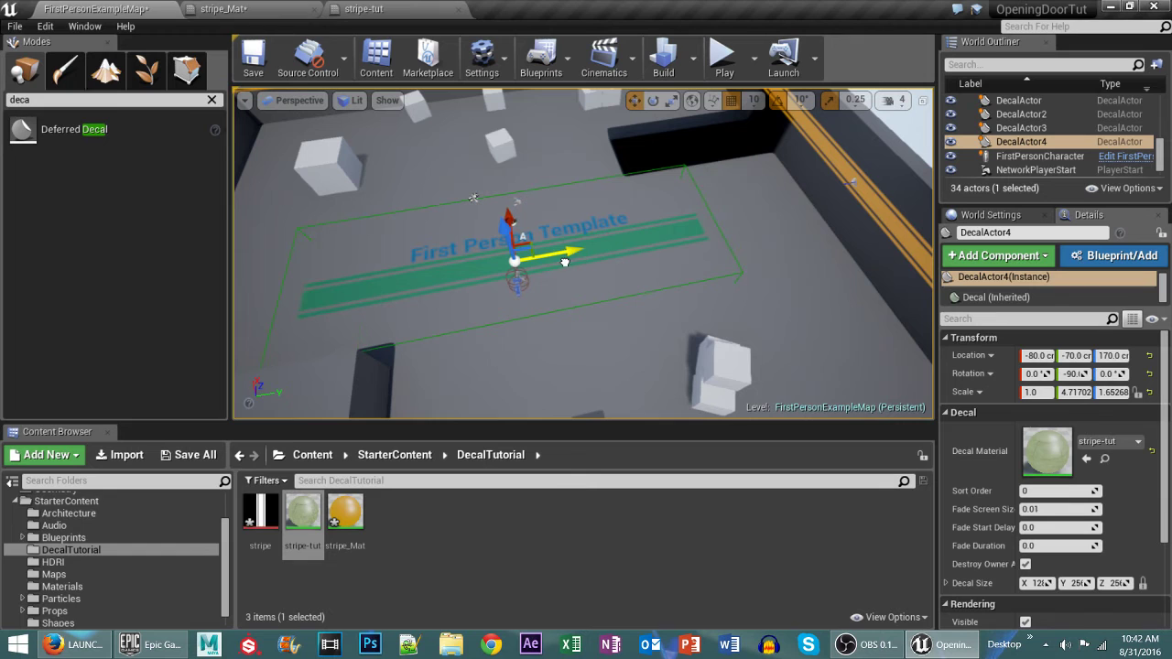
pyautogui.scroll(-4, 628, 341)
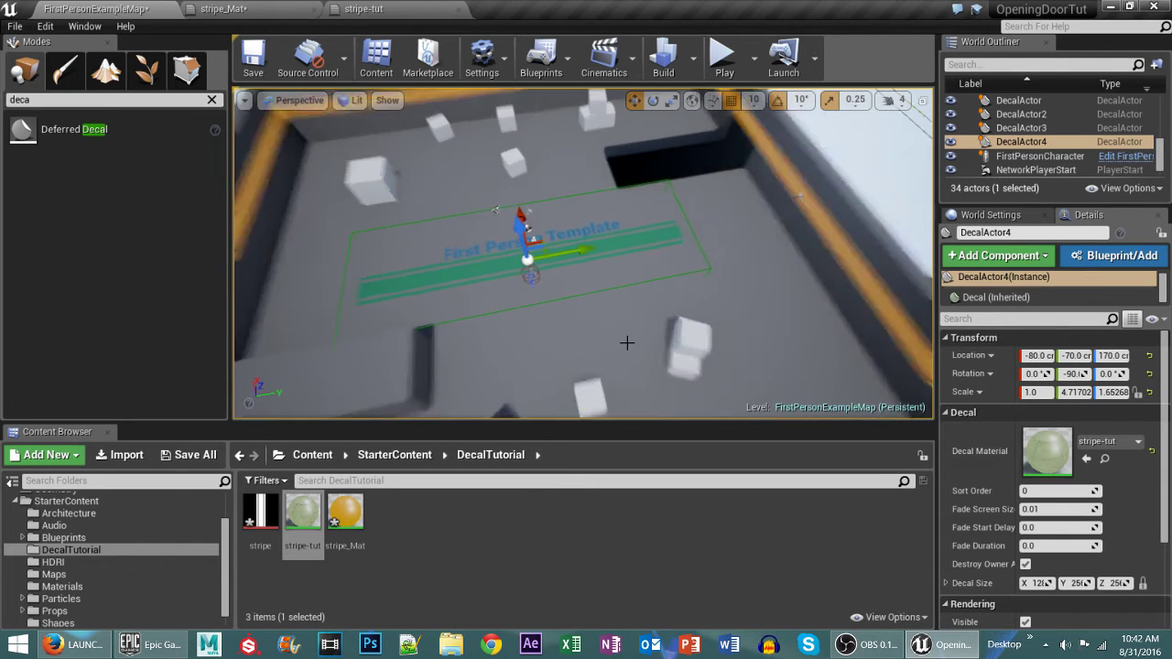
pyautogui.keyDown('alt'); pyautogui.moveTo(629, 341); pyautogui.dragTo(814, 279); pyautogui.keyUp('alt')
pyautogui.press('e')
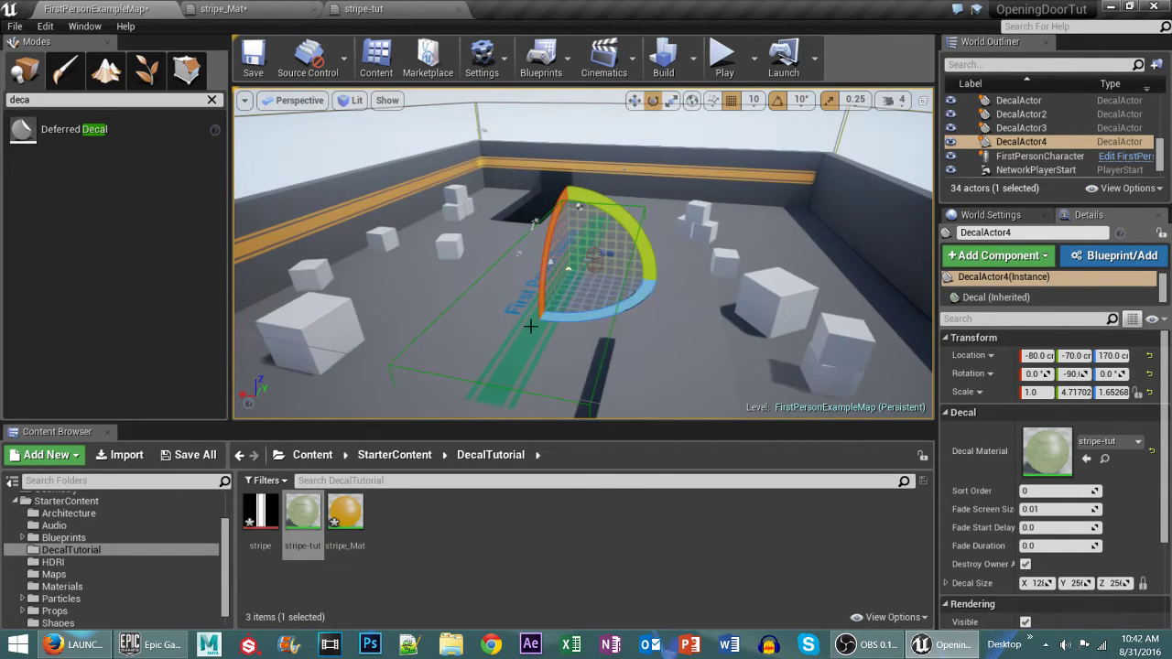
pyautogui.moveTo(622, 237); pyautogui.dragTo(563, 339)
# Try to place the decal on the side wall by moving it to X -2140 cm and raising it to Z 470 cm.
pyautogui.press('w')
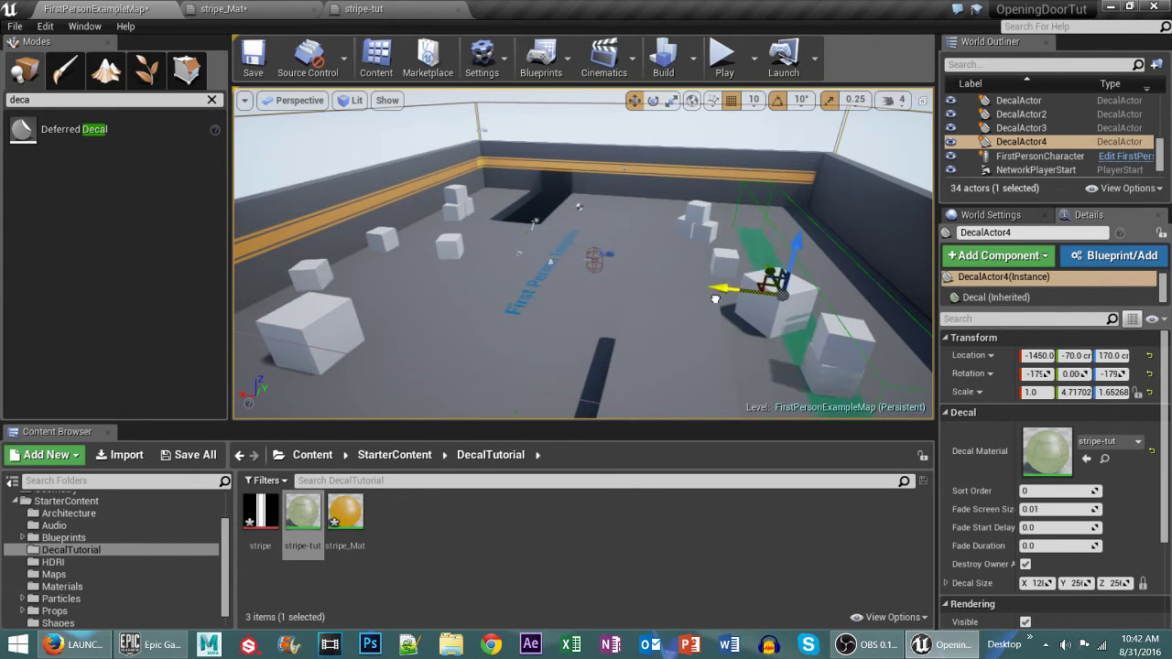
pyautogui.moveTo(715, 300); pyautogui.dragTo(884, 298)
pyautogui.press('f')
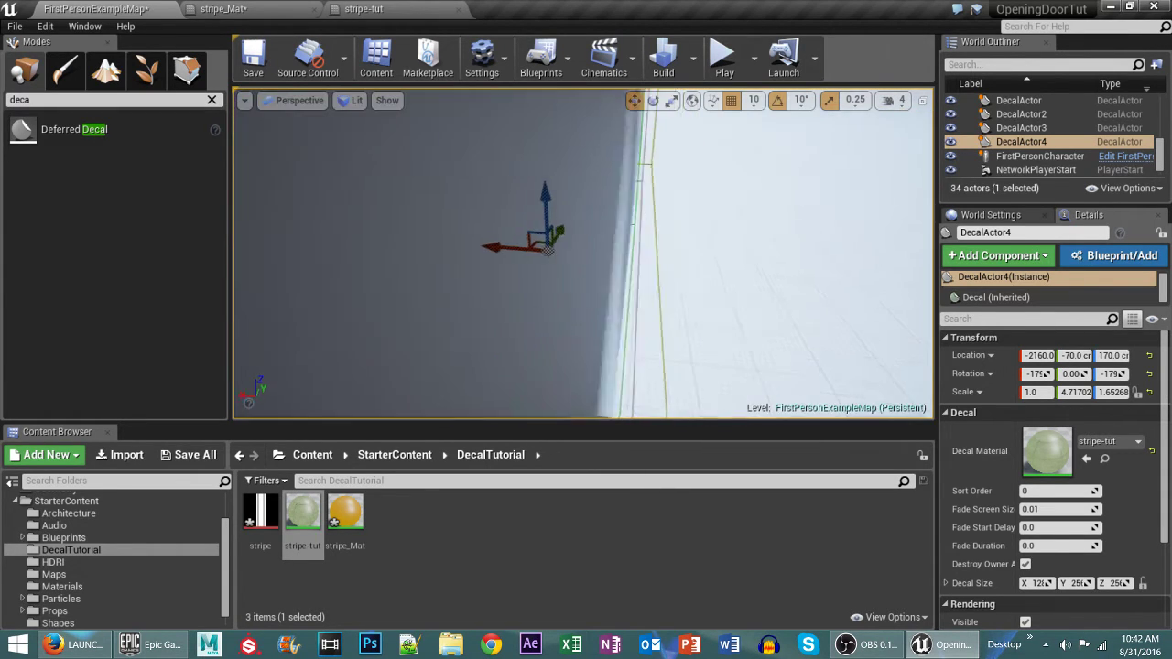
pyautogui.keyDown('alt'); pyautogui.moveTo(516, 266); pyautogui.dragTo(677, 307); pyautogui.keyUp('alt')
pyautogui.moveTo(563, 218); pyautogui.dragTo(561, 80)
pyautogui.scroll(-8, 562, 228)
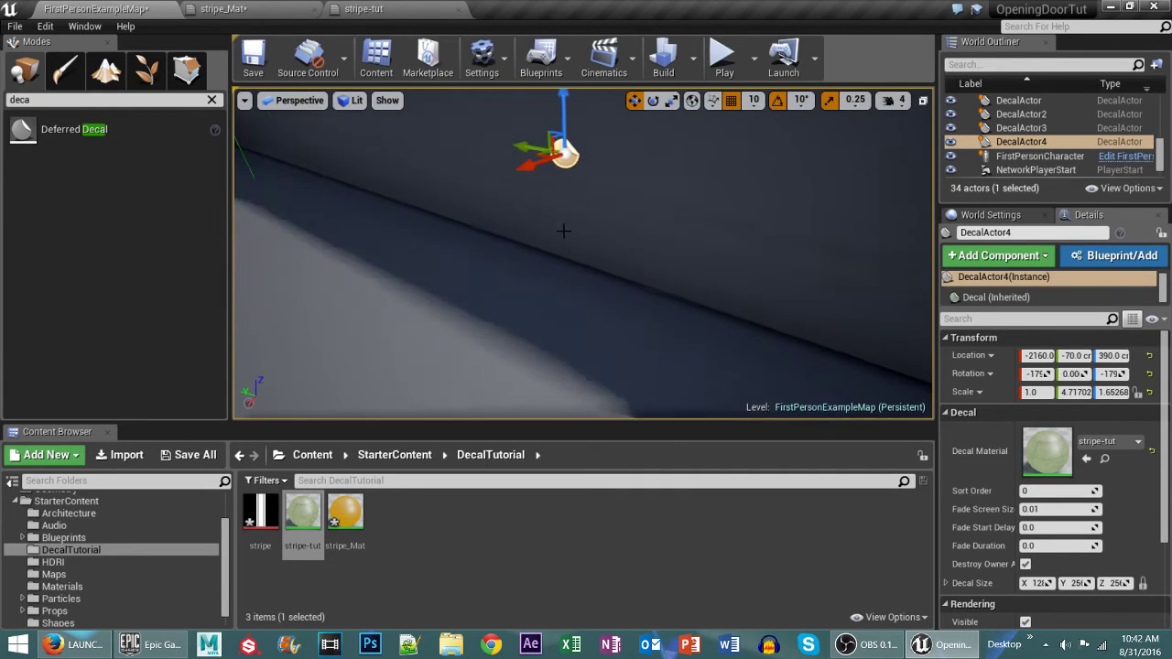
pyautogui.moveTo(577, 154); pyautogui.dragTo(578, 136)
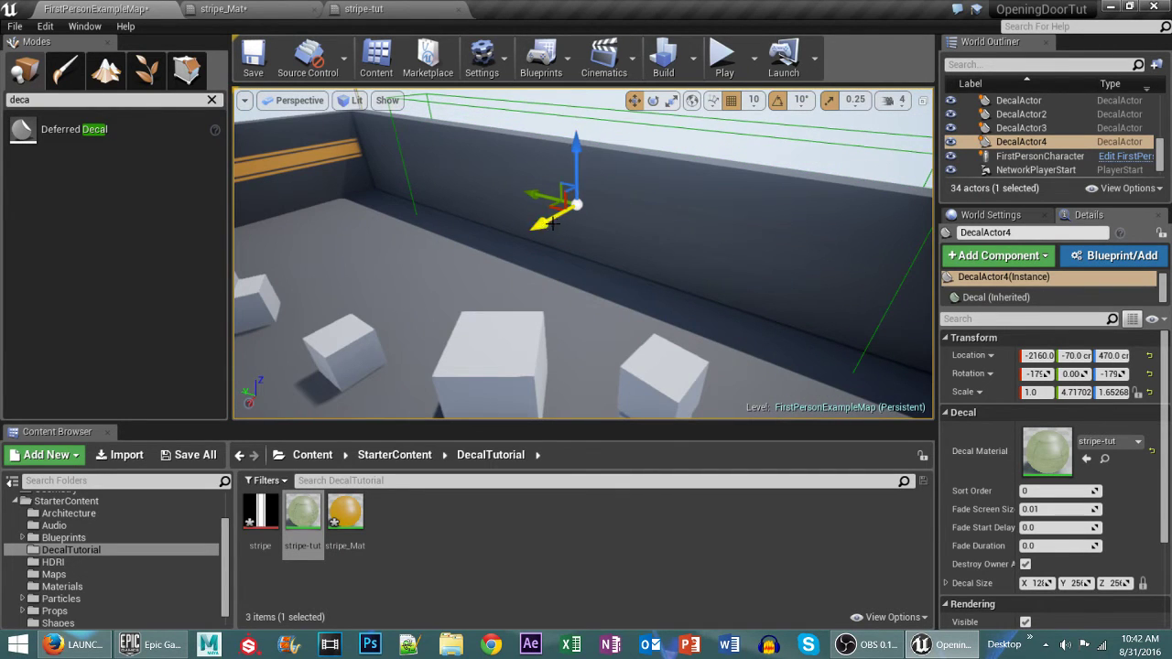
pyautogui.moveTo(538, 228)
pyautogui.mouseDown()
pyautogui.moveTo(526, 236)
pyautogui.moveTo(539, 227)
pyautogui.mouseUp()
# Move the decal onto the opposite wall at X 1620 cm and raise it above the orange stripe to Z 630 cm.
pyautogui.keyDown('alt'); pyautogui.moveTo(617, 276); pyautogui.dragTo(640, 196); pyautogui.keyUp('alt')
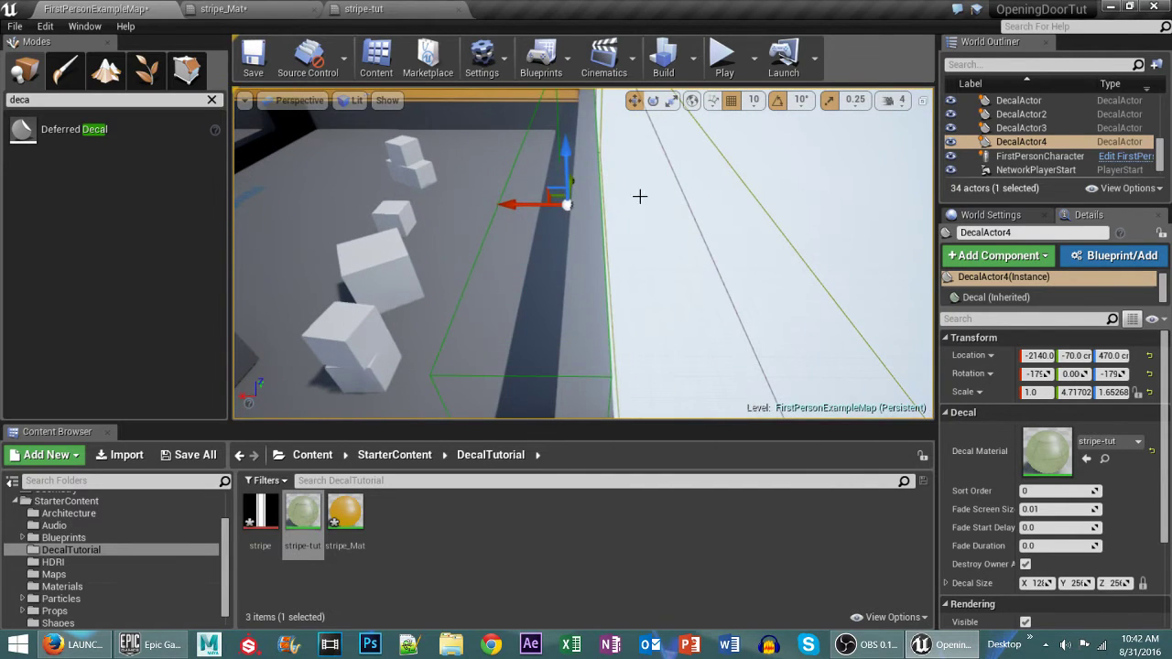
pyautogui.moveTo(511, 201); pyautogui.dragTo(240, 199)
pyautogui.moveTo(506, 201); pyautogui.dragTo(320, 160, button='right')
pyautogui.moveTo(591, 236); pyautogui.dragTo(463, 223)
pyautogui.press('f')
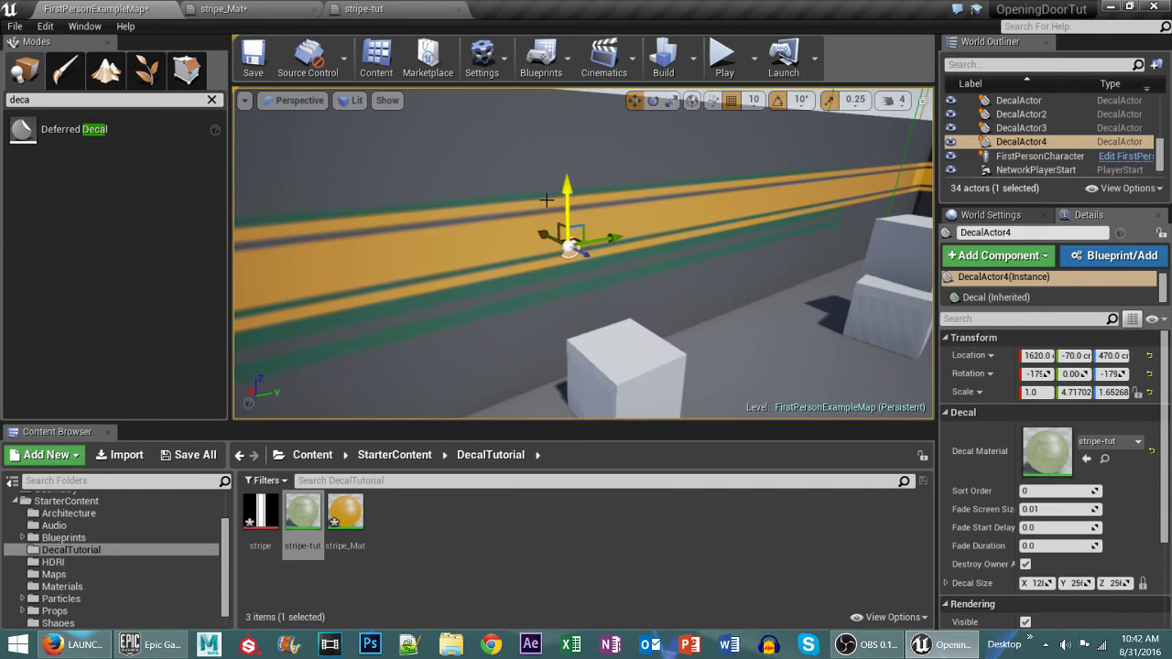
pyautogui.moveTo(562, 189); pyautogui.dragTo(574, 97)
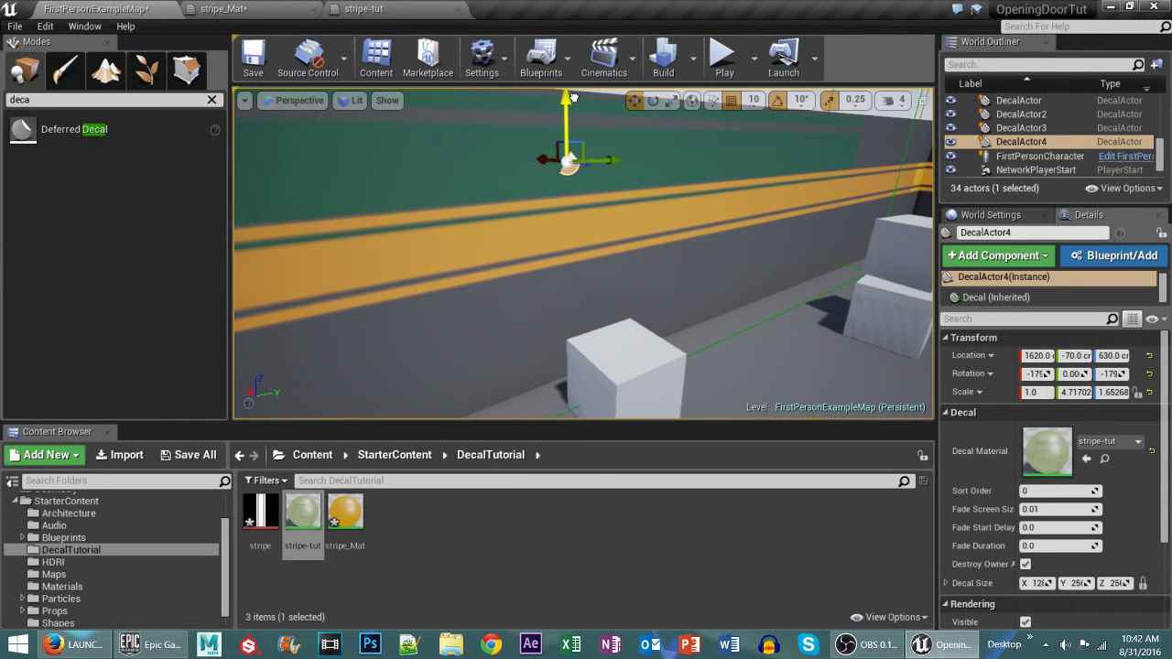
# Examine the green decal on the wall and reopen the stripe-tut material graph at the Texture Sample node.
pyautogui.moveTo(565, 223)
pyautogui.mouseDown(button='right')
pyautogui.moveTo(540, 219)
pyautogui.moveTo(565, 222)
pyautogui.mouseUp(button='right')
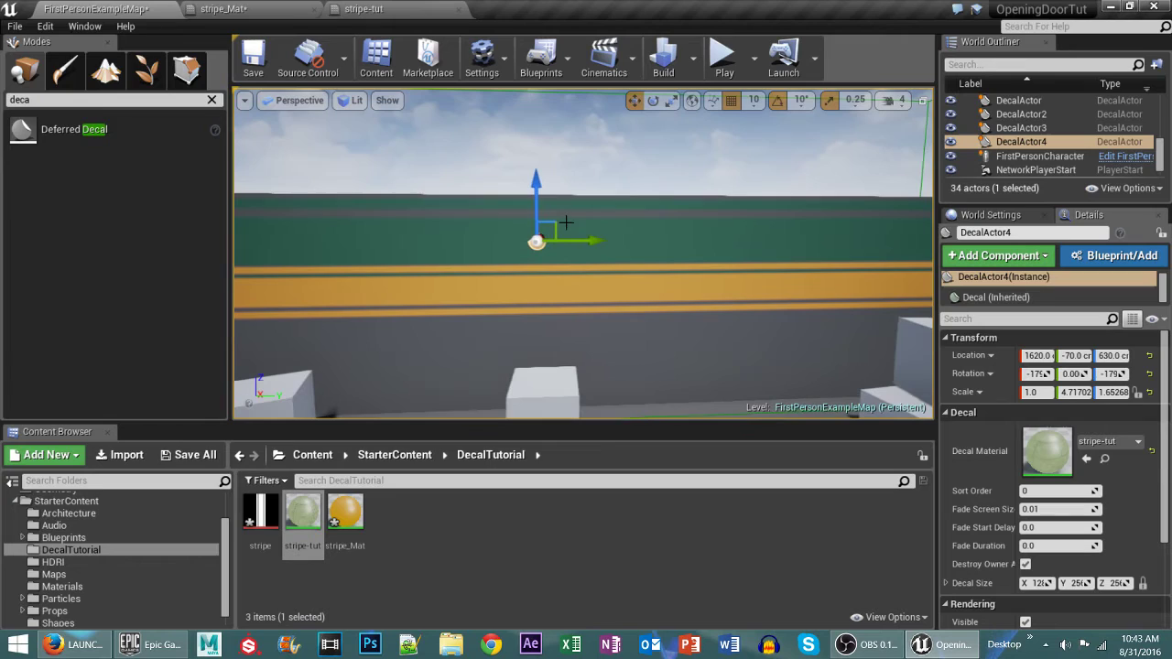
pyautogui.click(363, 10)
pyautogui.moveTo(583, 363); pyautogui.dragTo(523, 287, button='right')
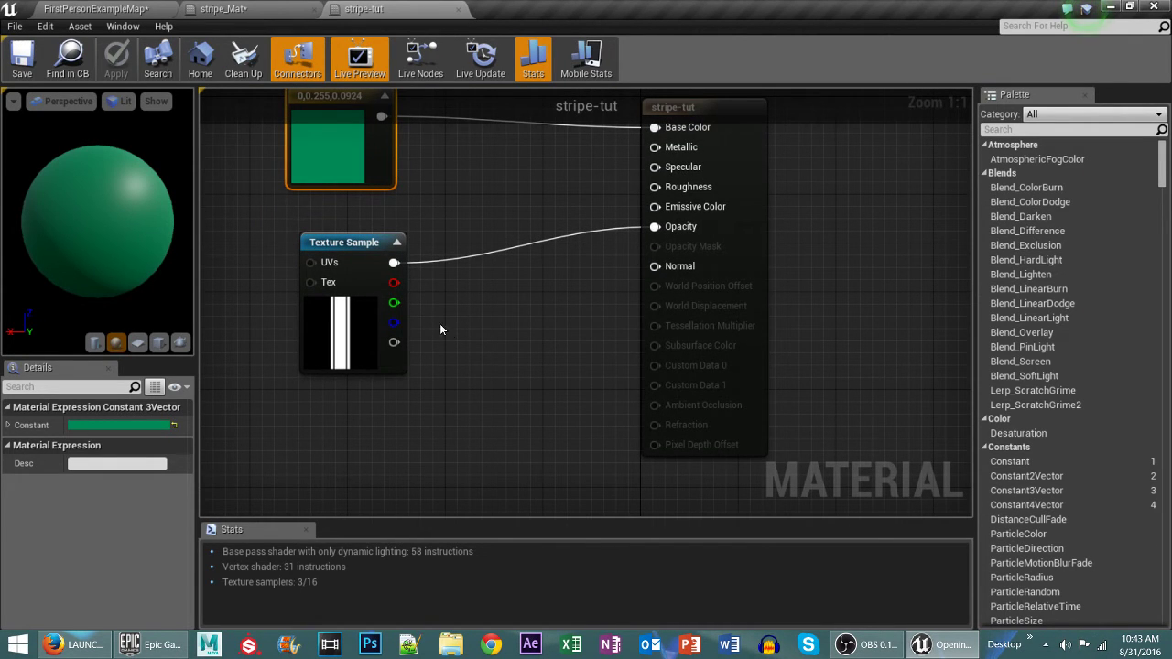
# Compare the stripe-tut graph with the stripe_Mat graph to see how its texture, colour and Multiply nodes are wired.
pyautogui.moveTo(452, 314); pyautogui.dragTo(438, 281, button='right')
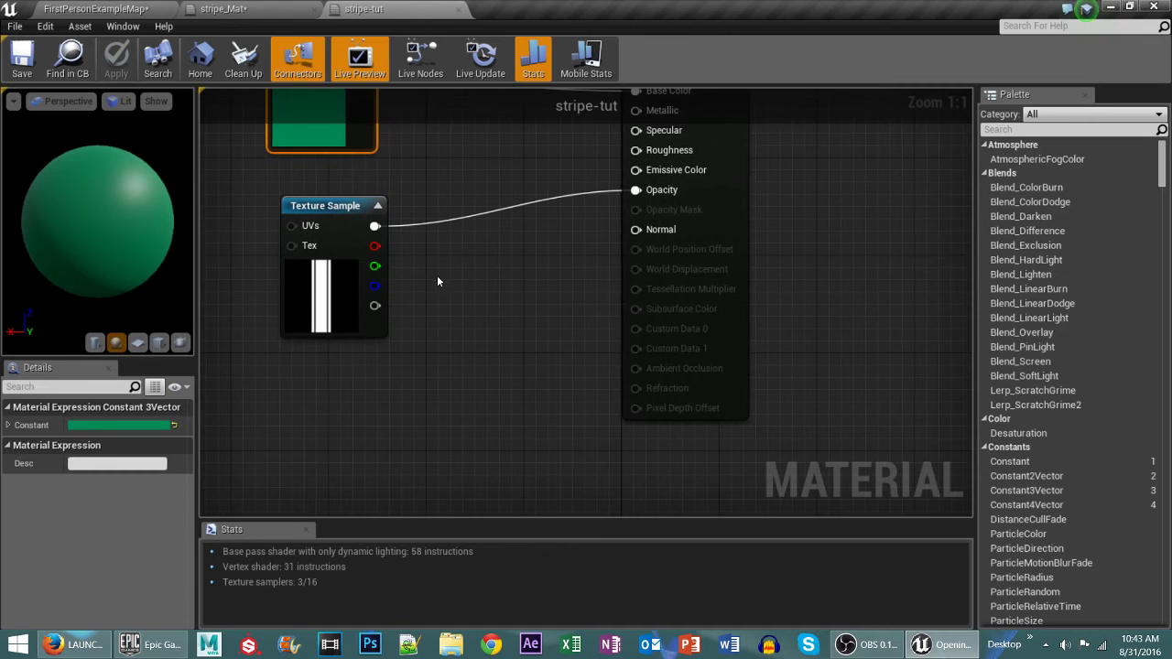
pyautogui.click(243, 12)
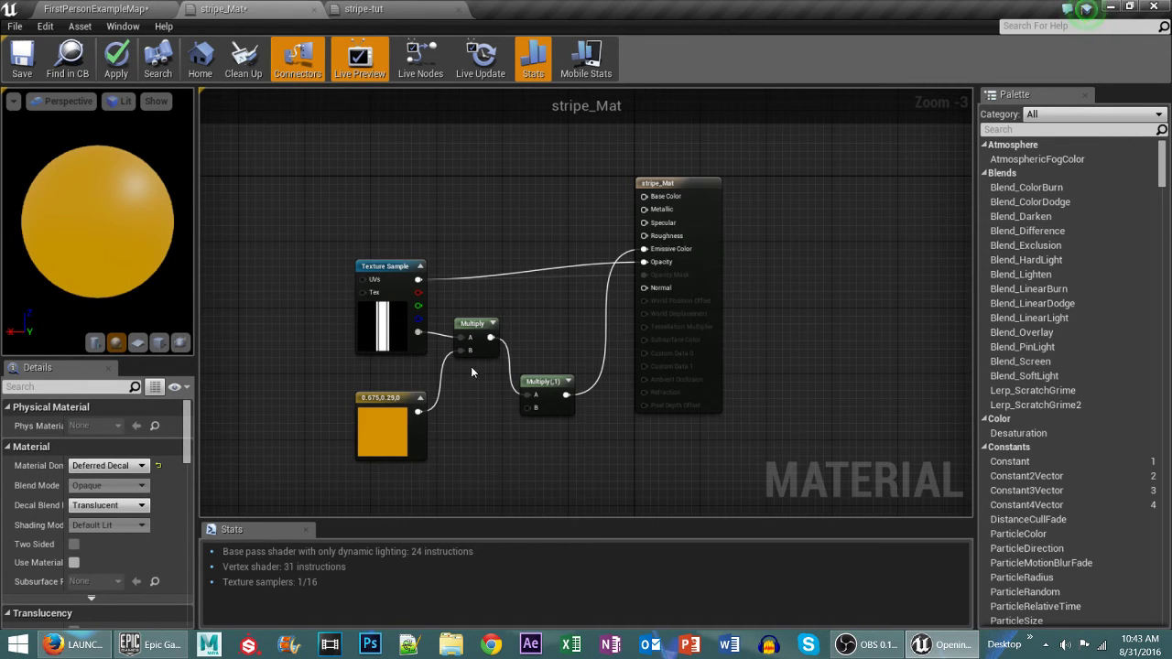
pyautogui.click(363, 9)
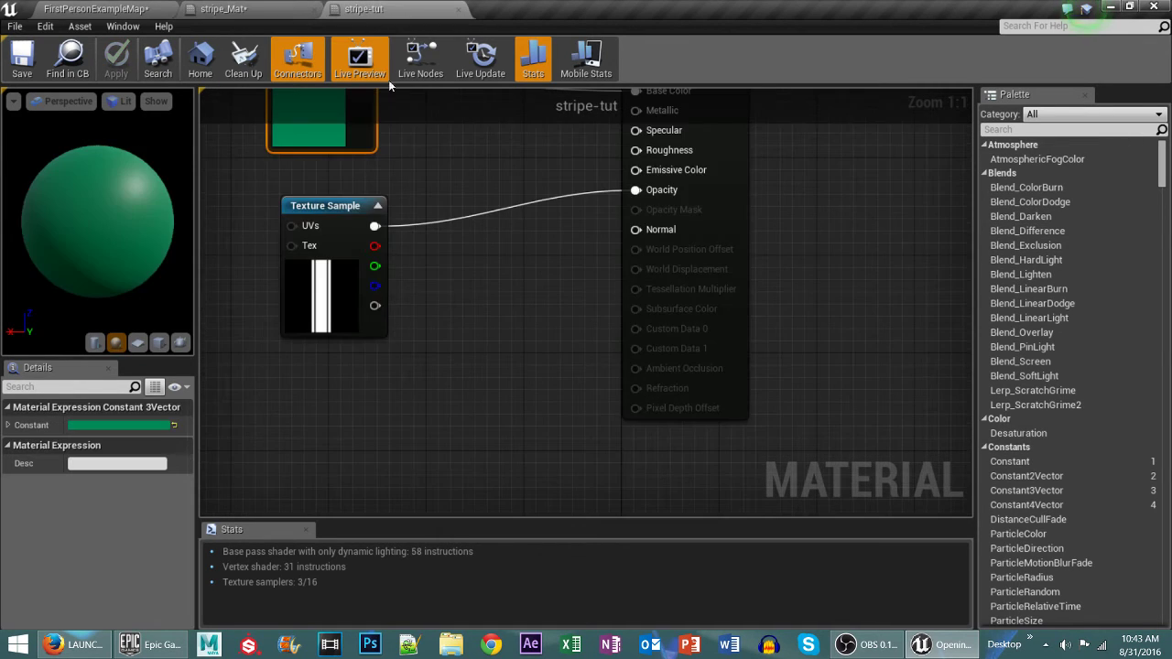
pyautogui.moveTo(450, 298); pyautogui.dragTo(544, 403, button='right')
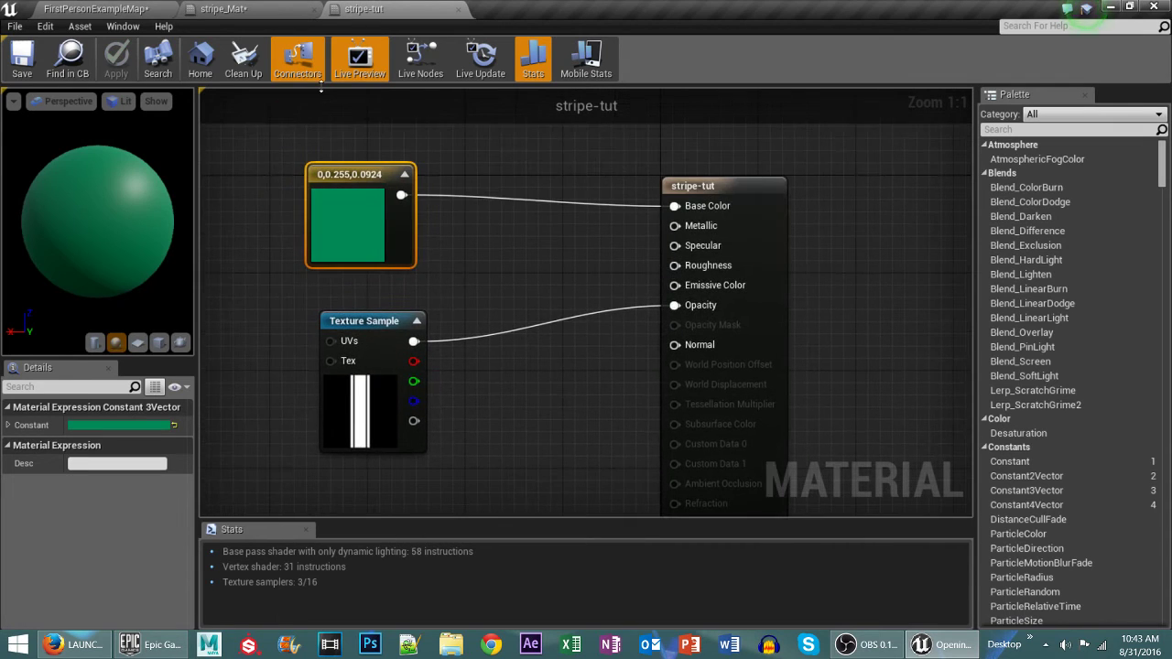
pyautogui.click(223, 9)
pyautogui.click(373, 10)
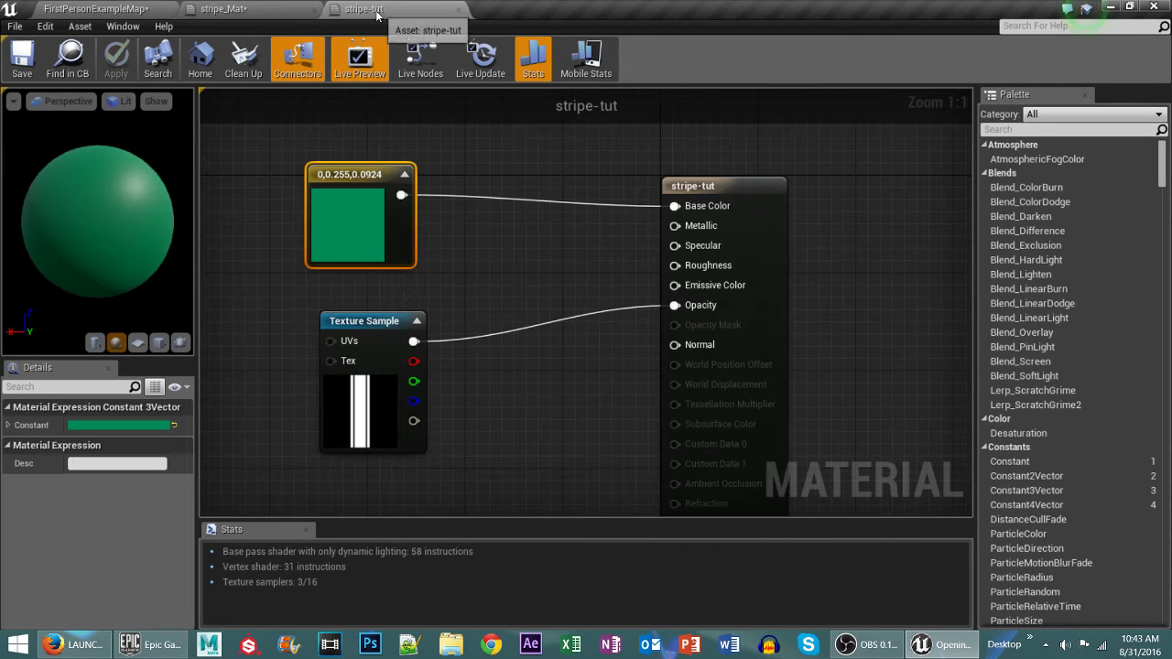
pyautogui.moveTo(520, 339); pyautogui.dragTo(479, 253, button='right')
pyautogui.click(309, 216)
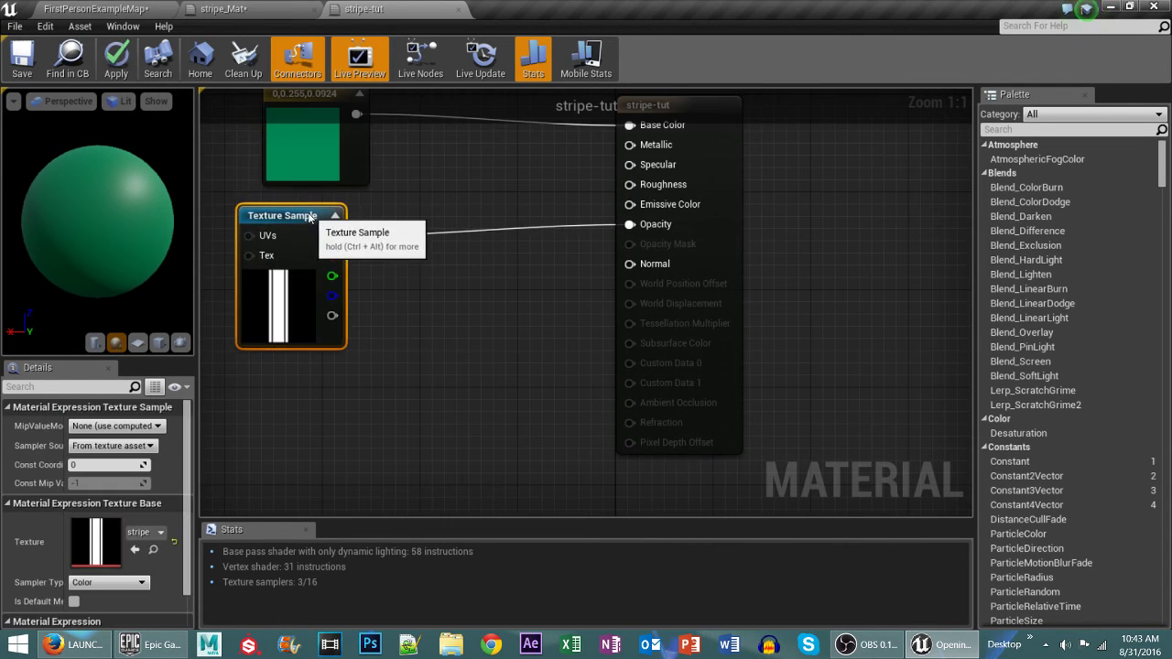
pyautogui.click(335, 164)
pyautogui.moveTo(557, 169); pyautogui.dragTo(583, 218, button='right')
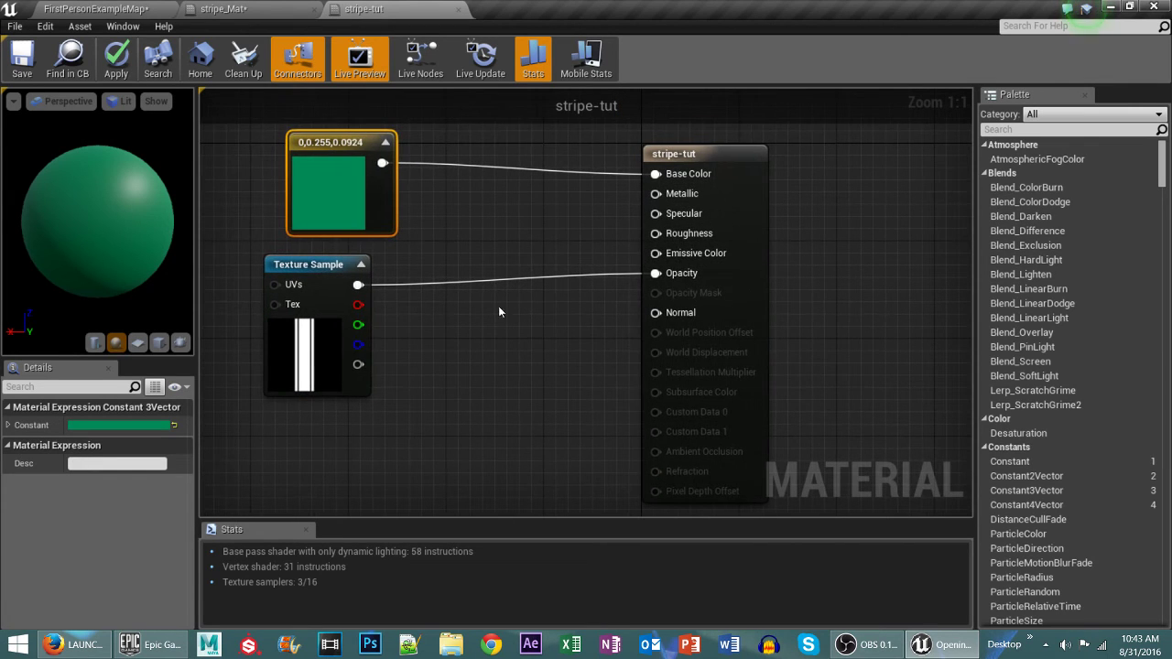
# Disconnect the green colour constant from Base Color and move it below the Texture Sample node.
pyautogui.rightClick(380, 162)
pyautogui.click(405, 143)
pyautogui.moveTo(368, 202); pyautogui.dragTo(288, 506)
pyautogui.moveTo(296, 500); pyautogui.dragTo(300, 465, button='right')
# Add two Multiply nodes to the stripe-tut graph and stack them between the Texture Sample and the material node.
pyautogui.click(440, 323)
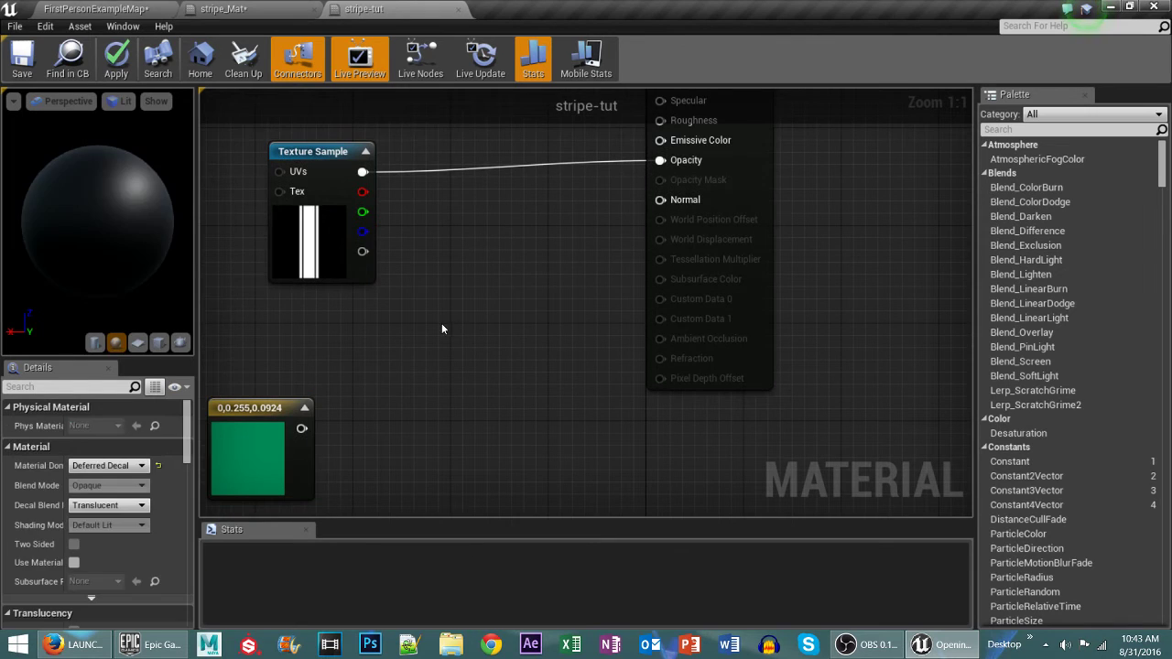
pyautogui.press('m')
pyautogui.click(440, 322)
pyautogui.click(431, 341)
pyautogui.moveTo(475, 330); pyautogui.dragTo(461, 258)
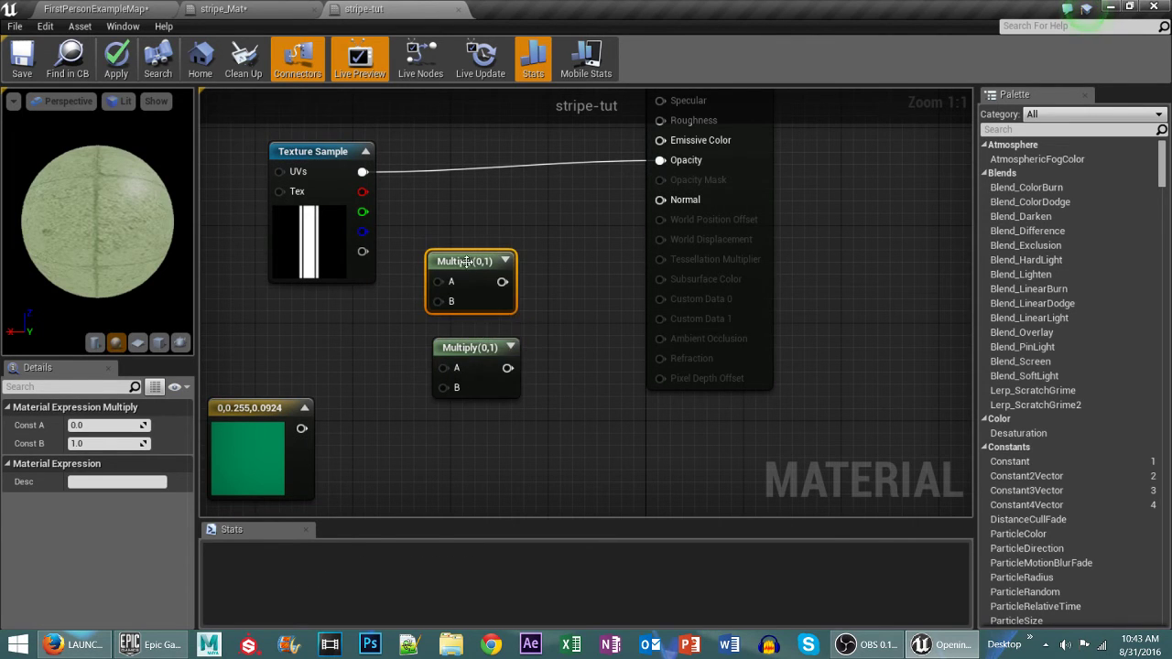
pyautogui.click(453, 352)
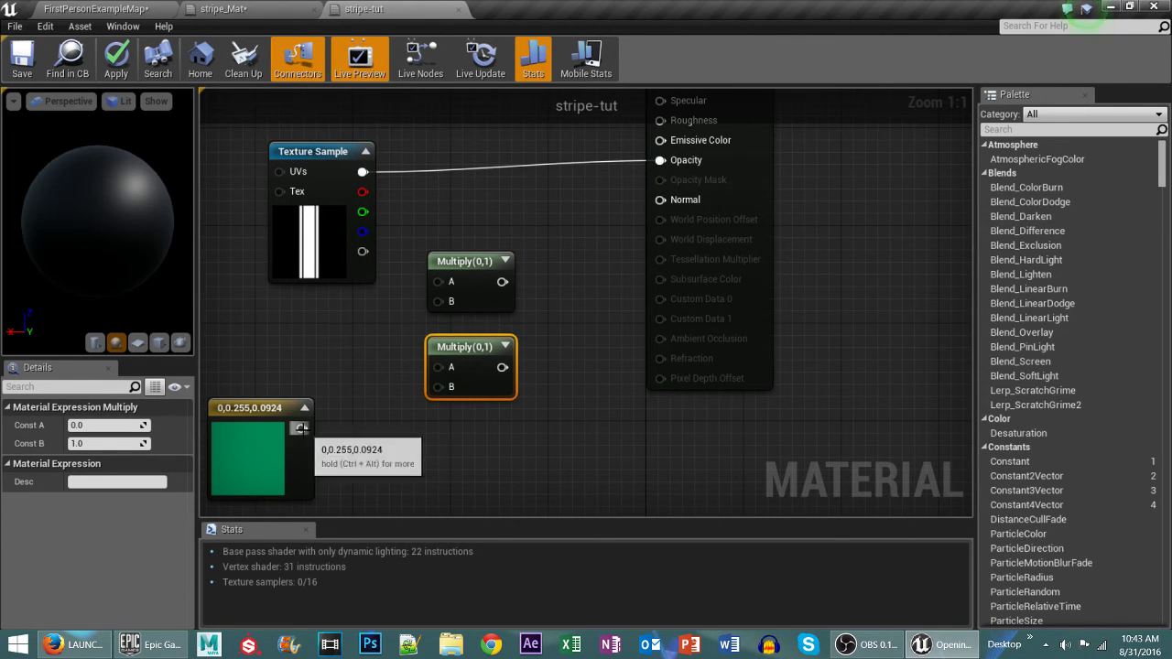
# Following stripe_Mat, connect the Texture Sample's alpha to the upper Multiply's A input and the green constant to its B input.
pyautogui.click(249, 8)
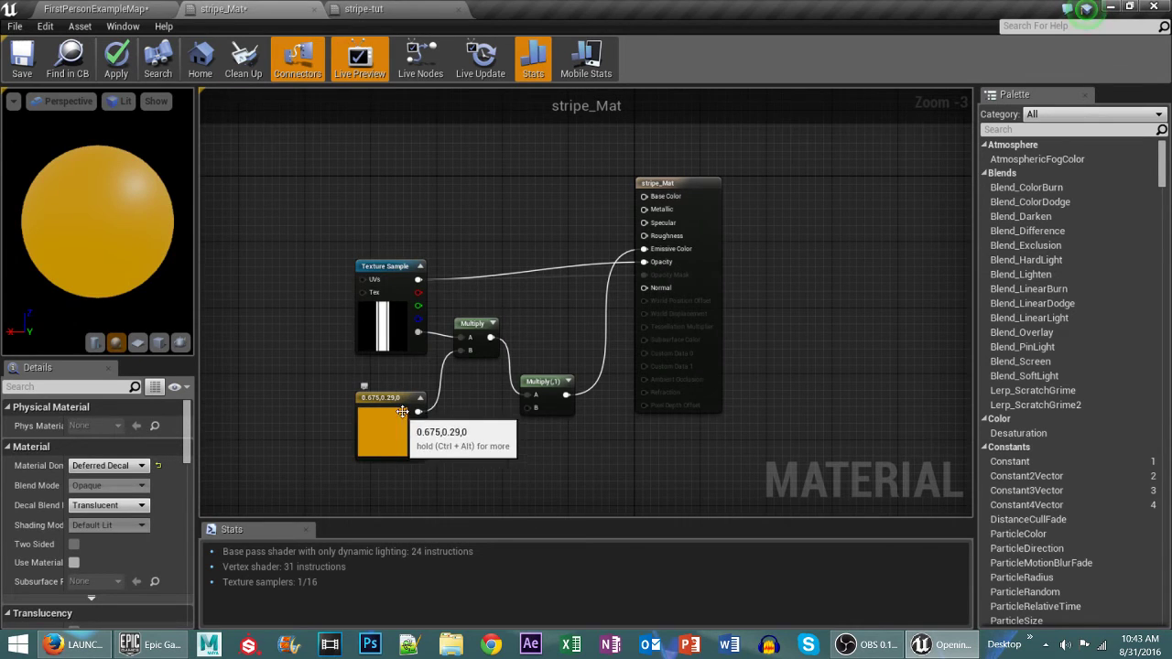
pyautogui.click(385, 8)
pyautogui.moveTo(311, 436); pyautogui.dragTo(440, 302)
pyautogui.moveTo(363, 251); pyautogui.dragTo(440, 281)
# Chain the first Multiply into the second's A input, connect the second to Emissive Color, place it beside the first, and apply the material.
pyautogui.click(311, 7)
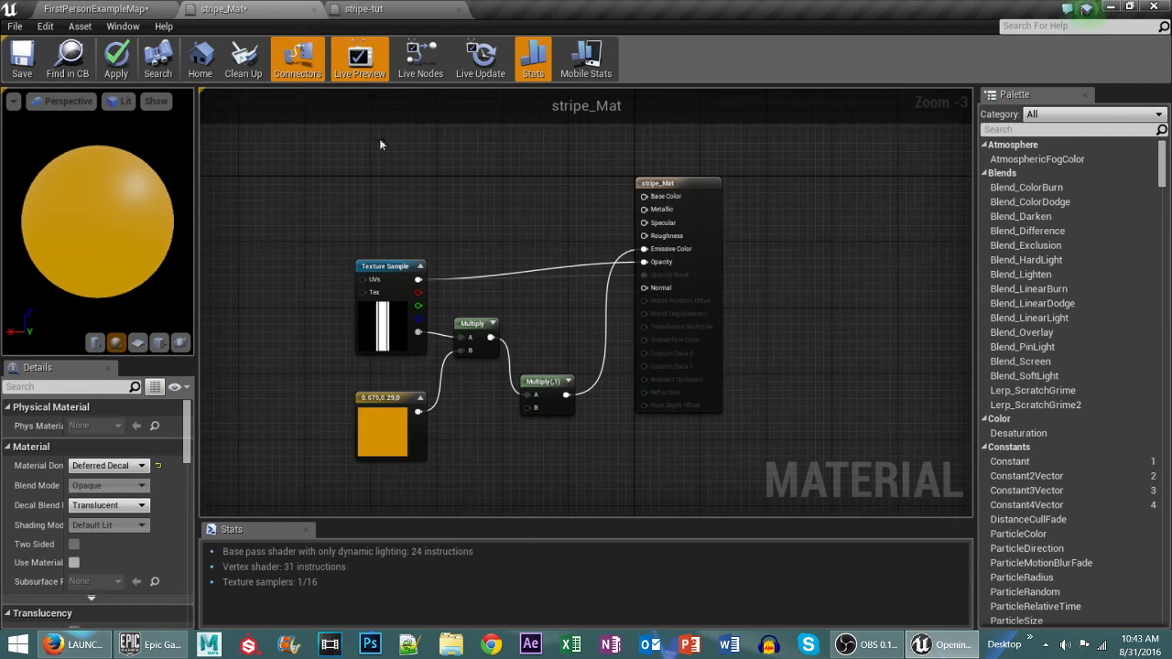
pyautogui.click(362, 8)
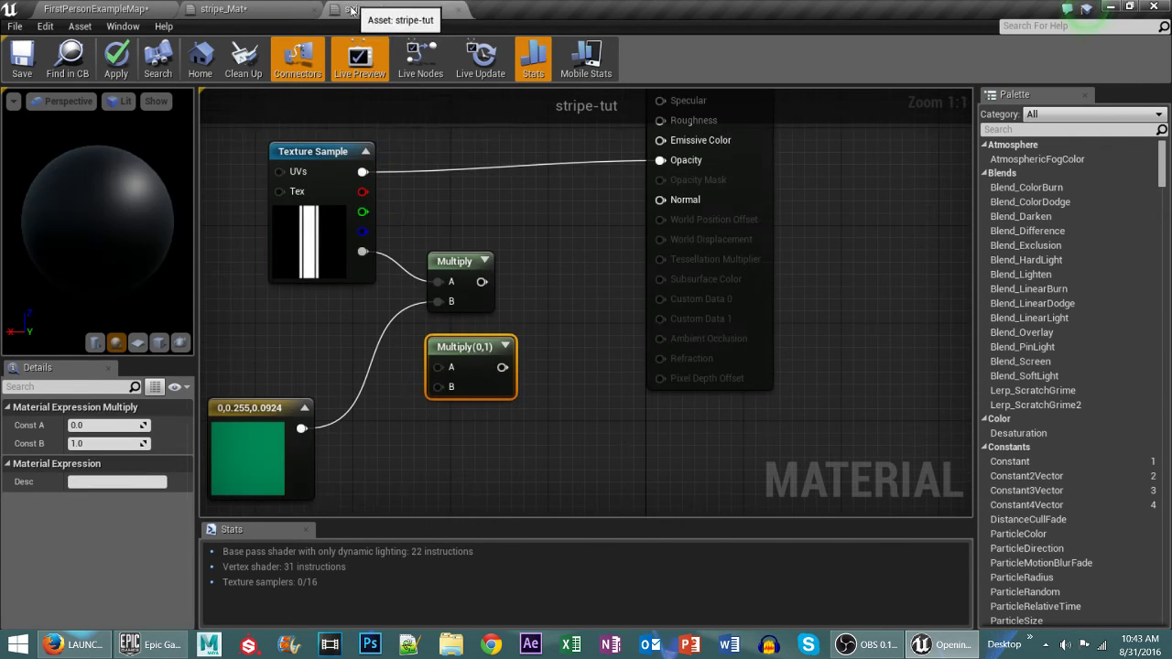
pyautogui.moveTo(481, 281); pyautogui.dragTo(659, 143)
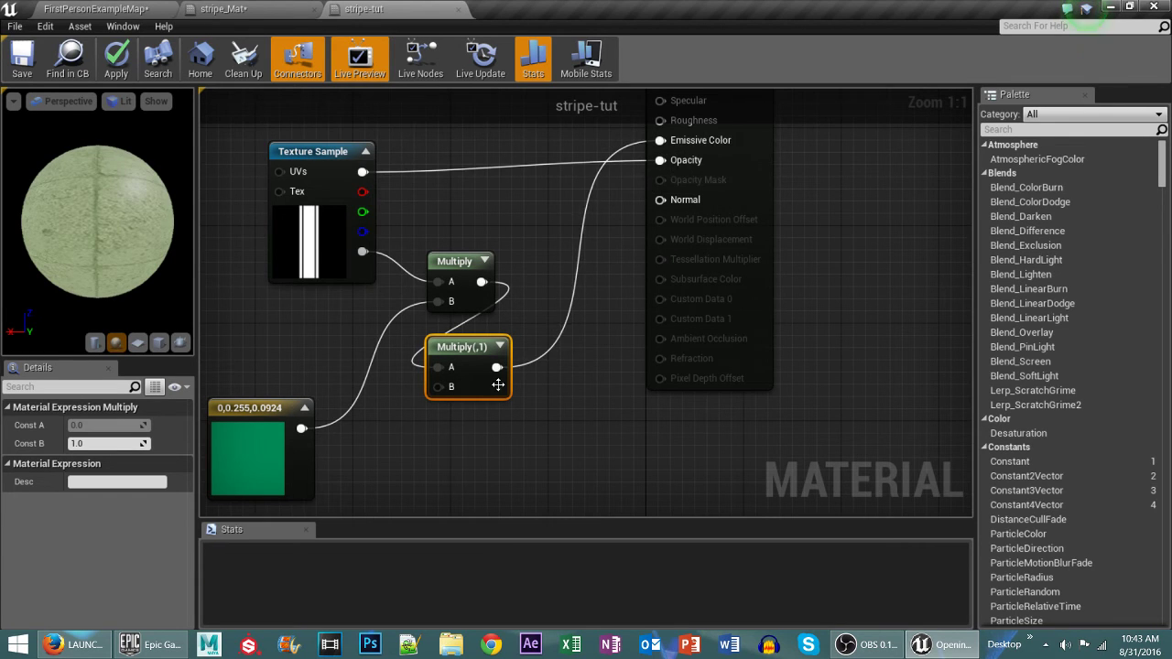
pyautogui.moveTo(498, 385); pyautogui.dragTo(571, 347)
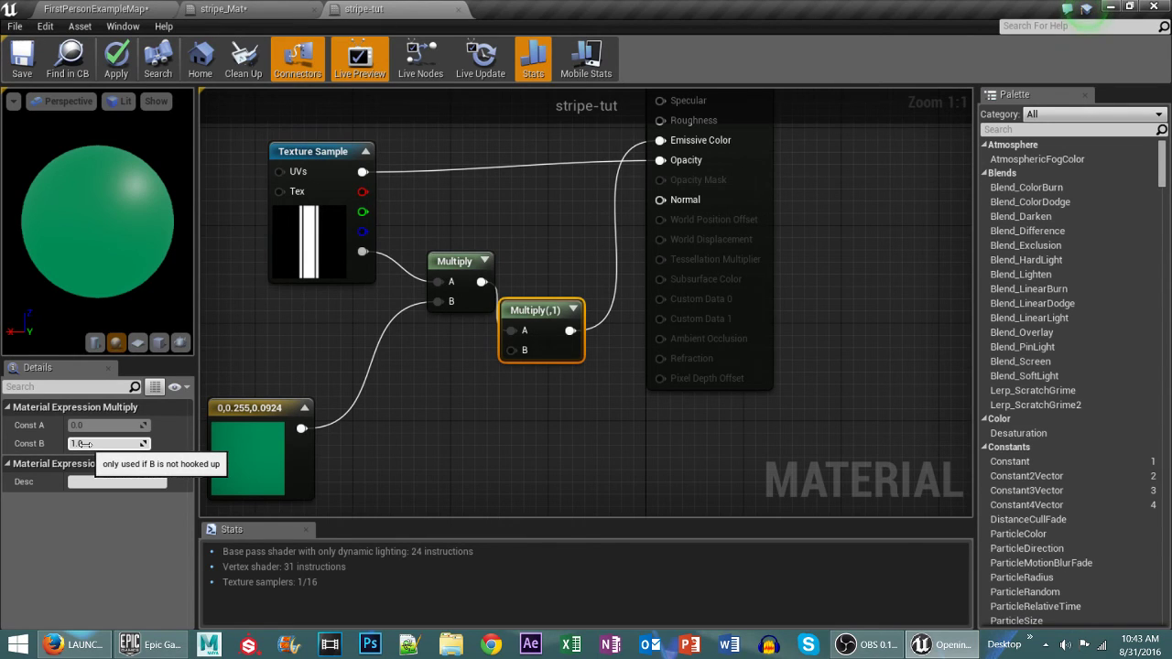
pyautogui.click(116, 60)
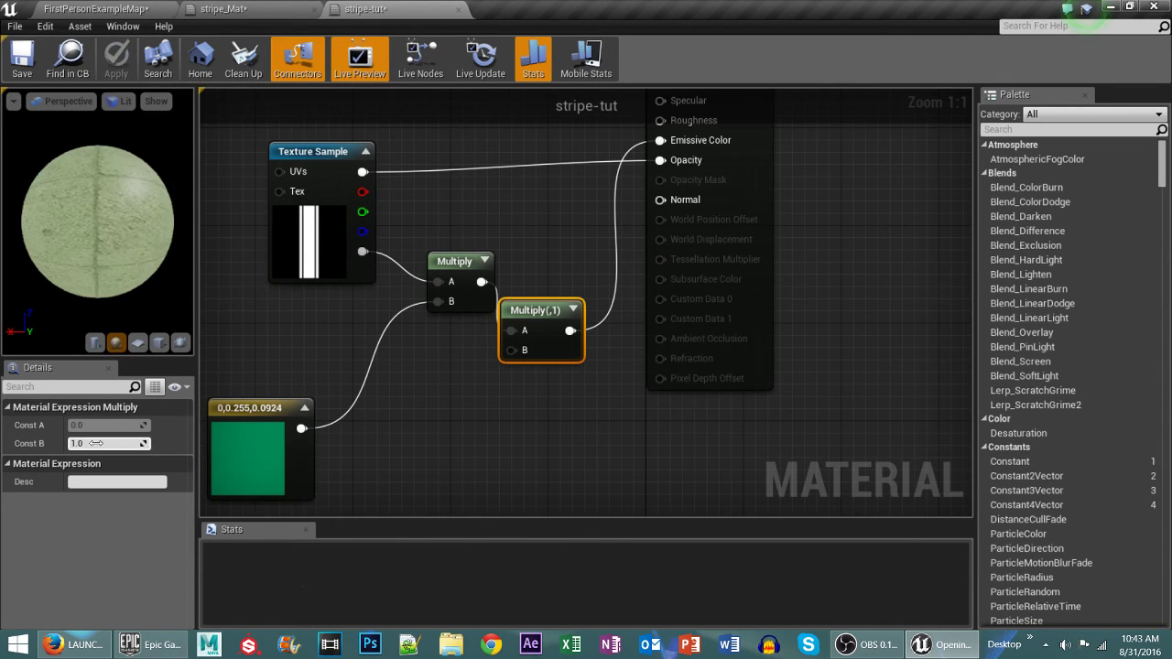
# Set the second Multiply node's Const B to about 3.327 and apply the material changes.
pyautogui.moveTo(95, 445); pyautogui.dragTo(124, 443)
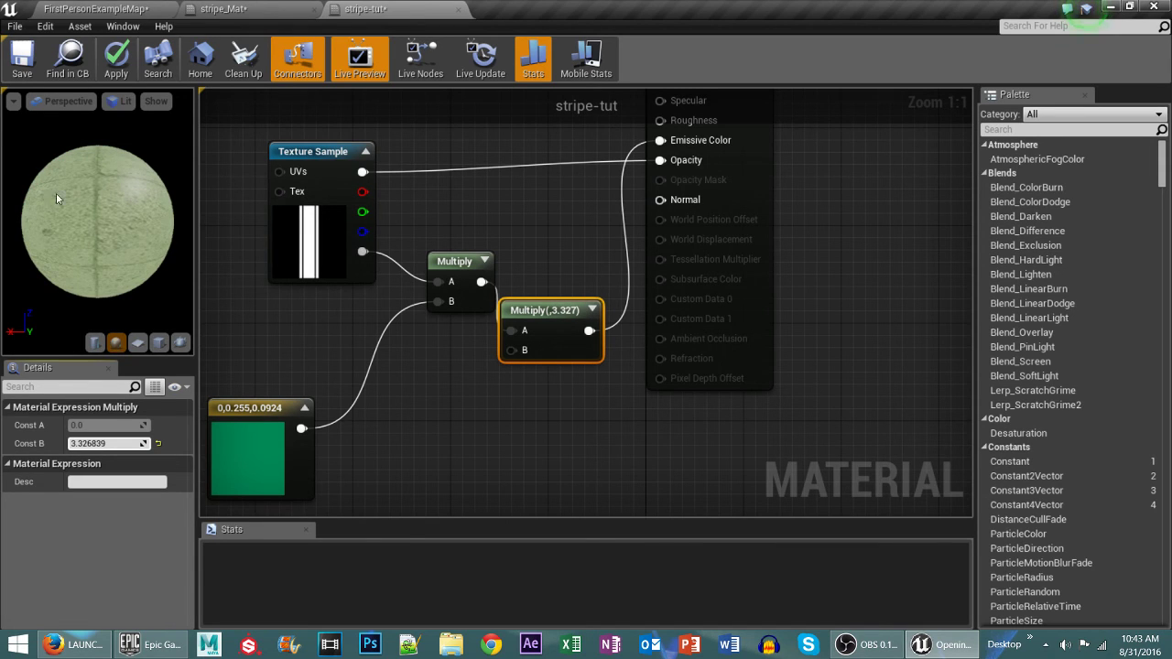
pyautogui.moveTo(113, 220)
pyautogui.mouseDown()
pyautogui.moveTo(126, 197)
pyautogui.moveTo(114, 222)
pyautogui.mouseUp()
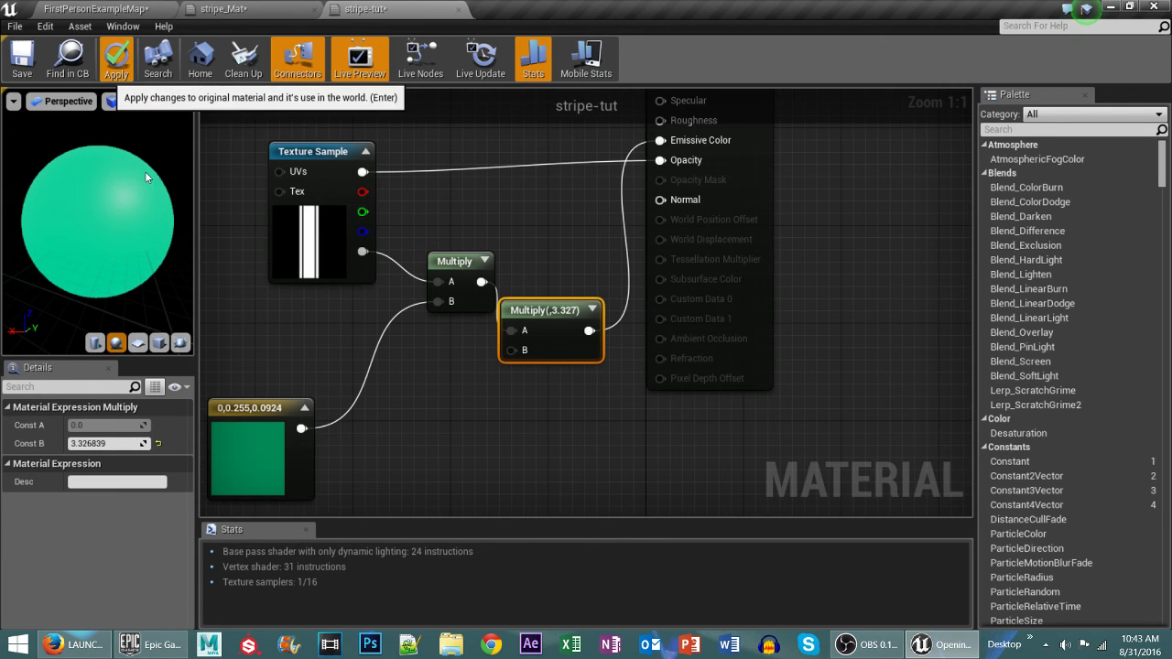
# Return to the FirstPersonExampleMap level and examine the updated stripe decal on the wall.
pyautogui.click(117, 7)
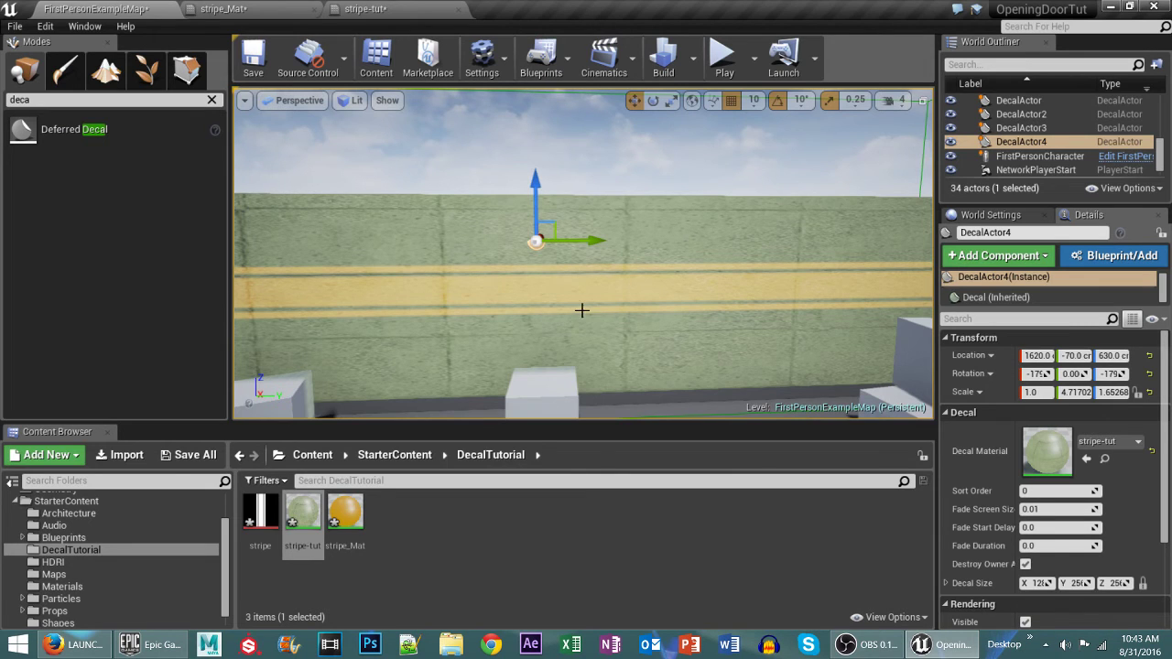
pyautogui.scroll(-5, 581, 311)
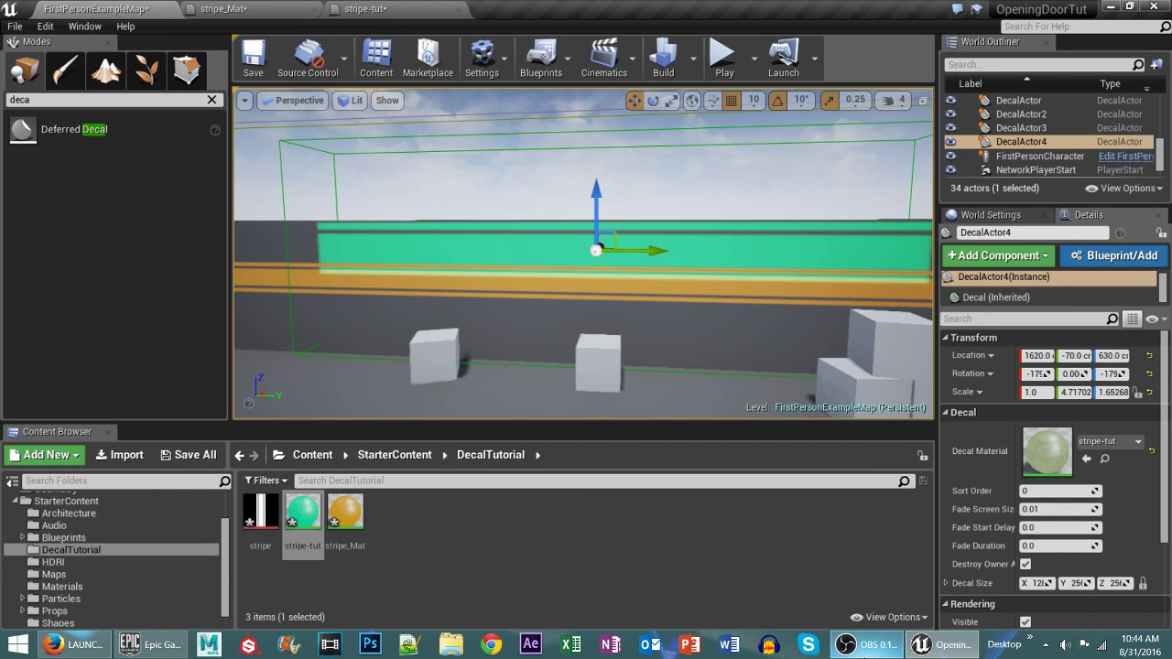
pyautogui.moveTo(863, 654)
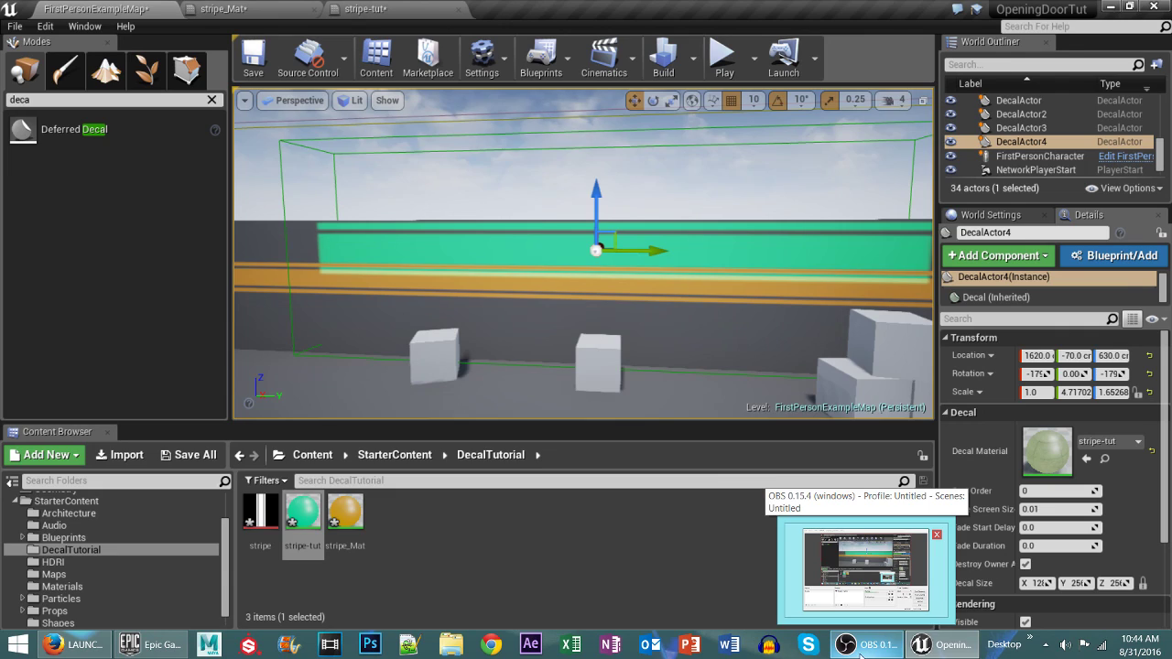